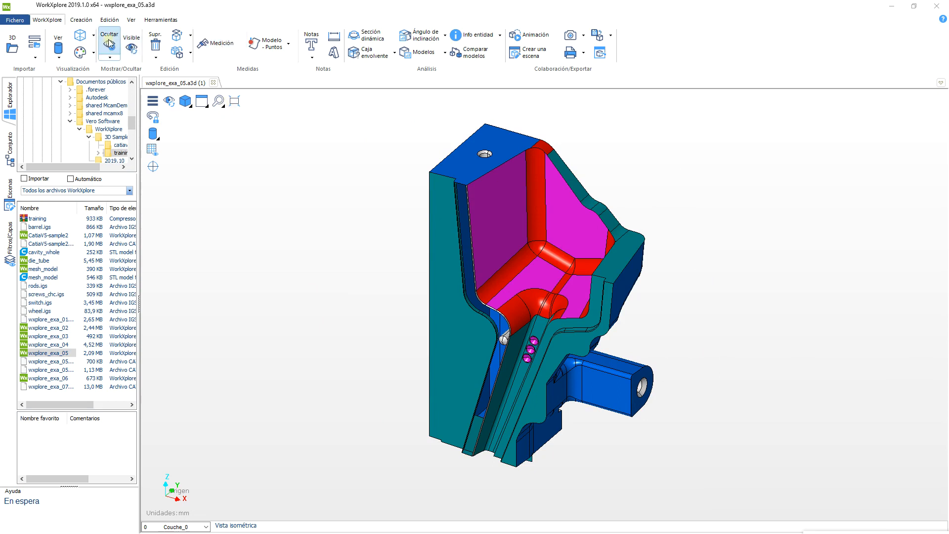
- Measure the large flat purple wall inside the cavity as a single entity, with the entity type set to Auto
{"action": "left_click", "coordinate": [216, 51]}
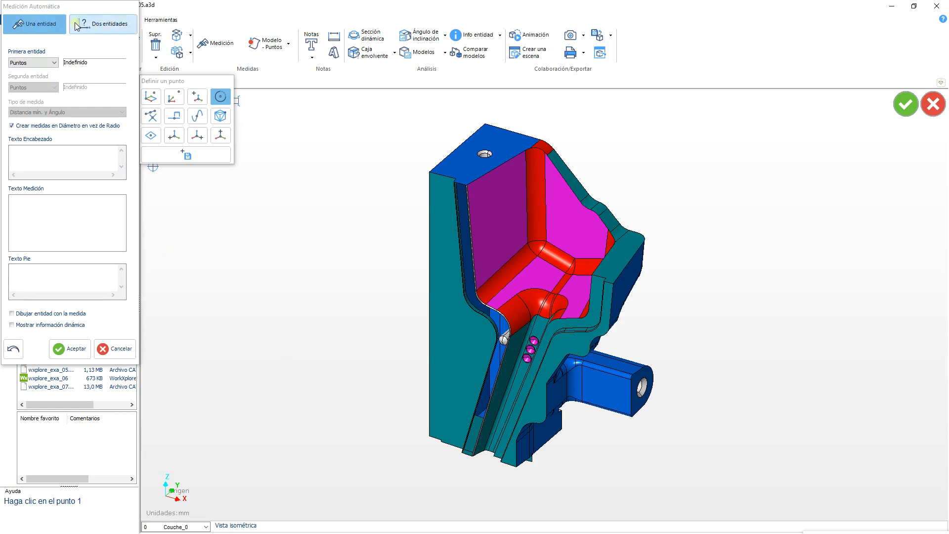
{"action": "left_click", "coordinate": [42, 64]}
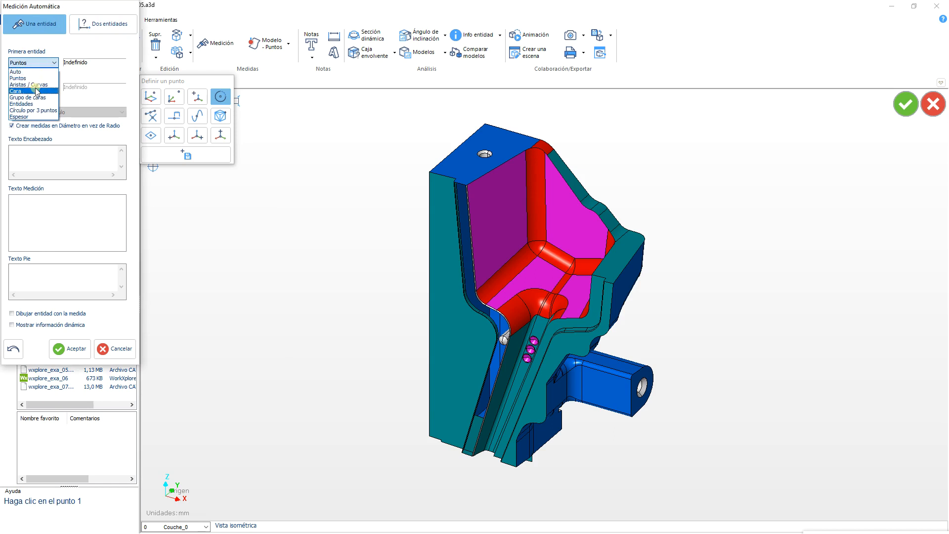
{"action": "left_click", "coordinate": [34, 72]}
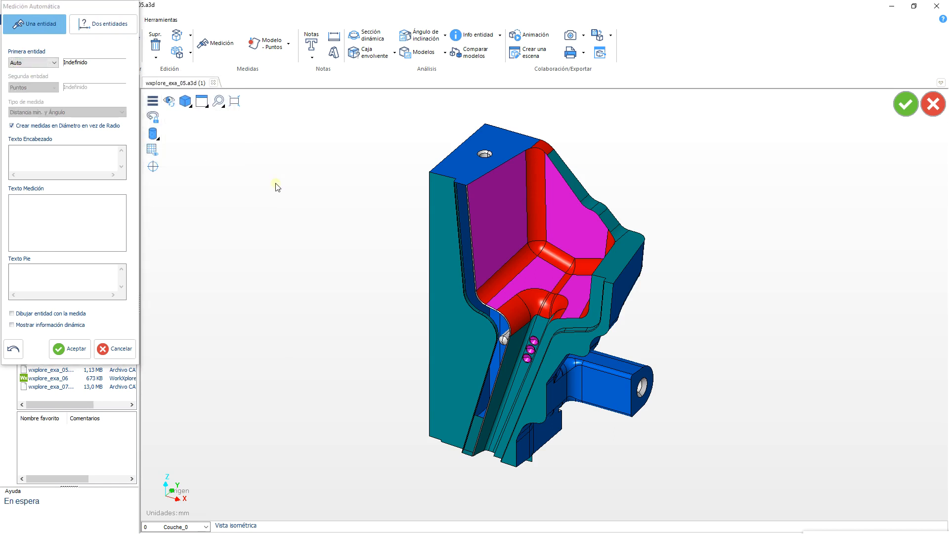
{"action": "left_click", "coordinate": [497, 219]}
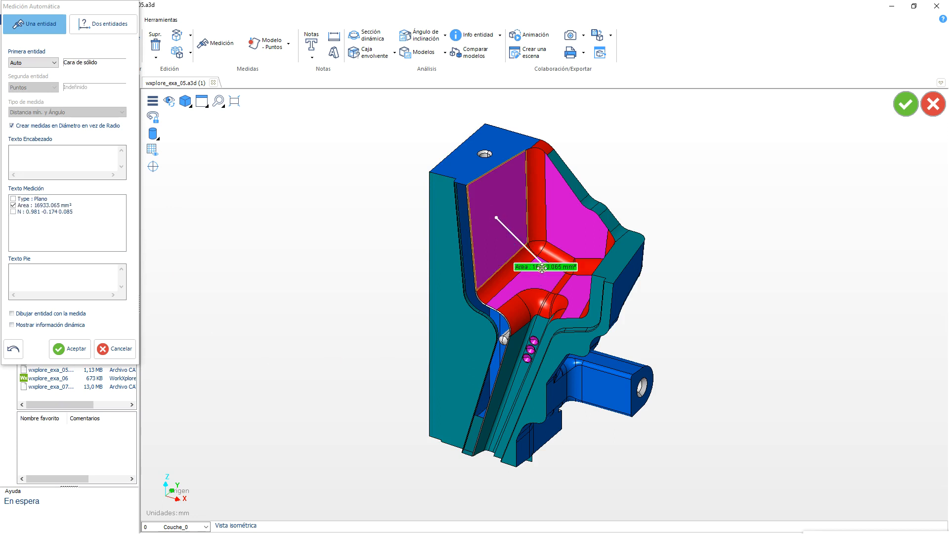
- Try showing the plane type and normal vector in the wall's measurement label, and hide both again
{"action": "left_click", "coordinate": [14, 199]}
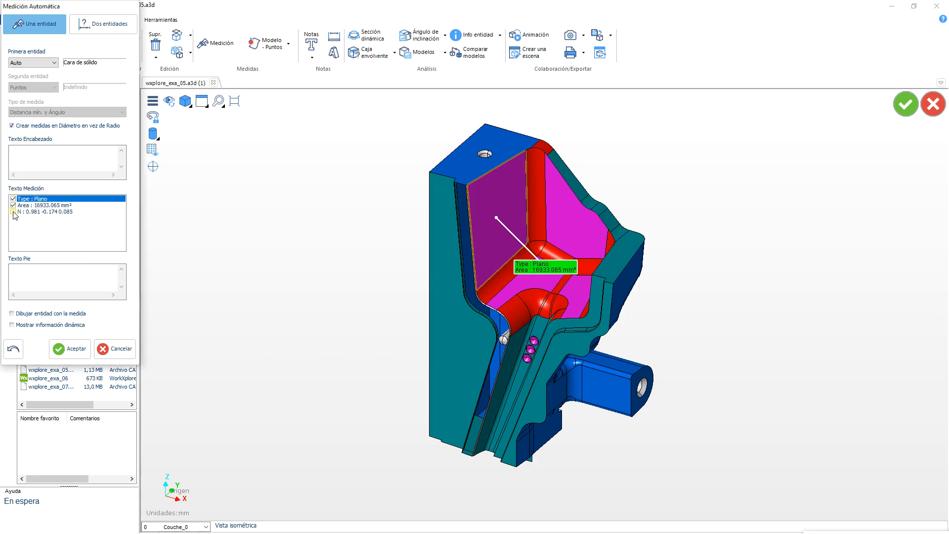
{"action": "left_click", "coordinate": [13, 212]}
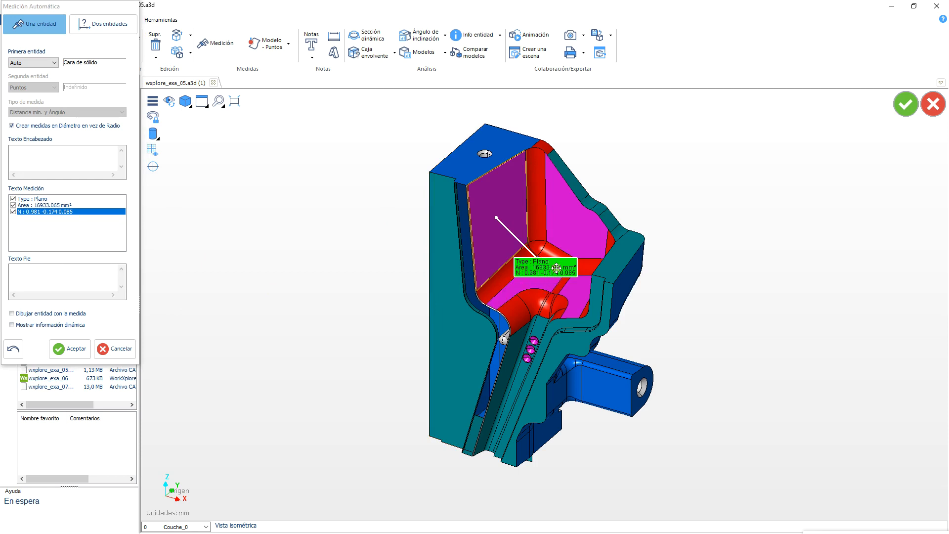
{"action": "left_click", "coordinate": [13, 213]}
{"action": "left_click", "coordinate": [13, 198]}
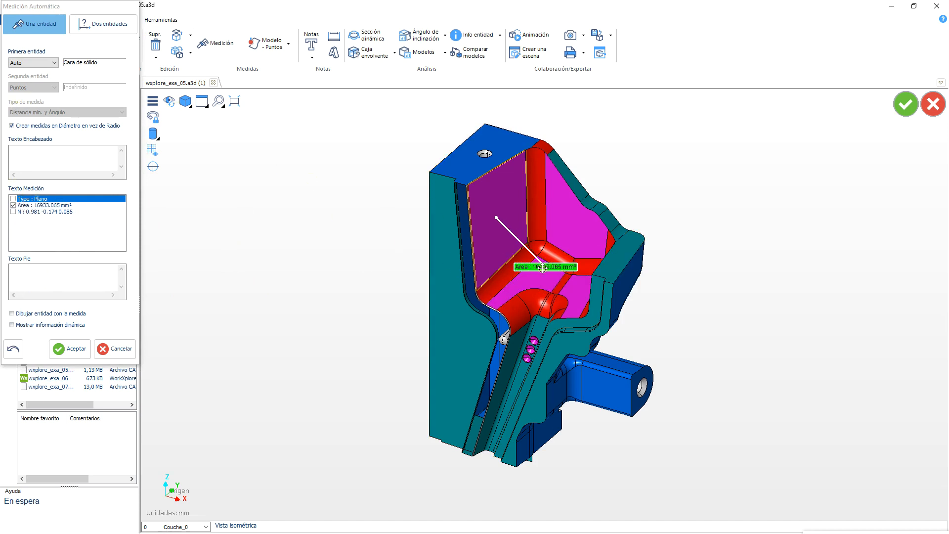
- Move the area label off the part near its upper corner and give it the header text "Pieza 1"
{"action": "left_click_drag", "start_coordinate": [545, 268], "coordinate": [396, 129]}
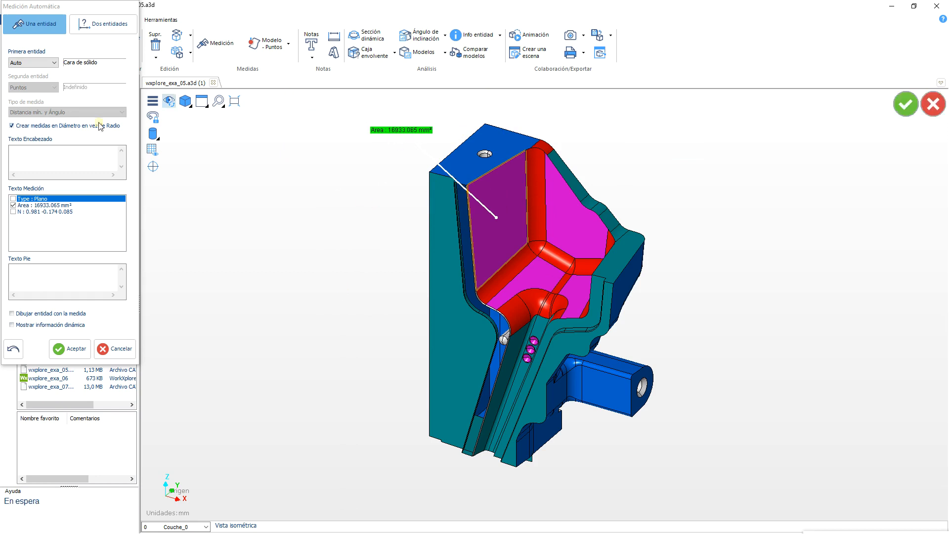
{"action": "left_click", "coordinate": [32, 155]}
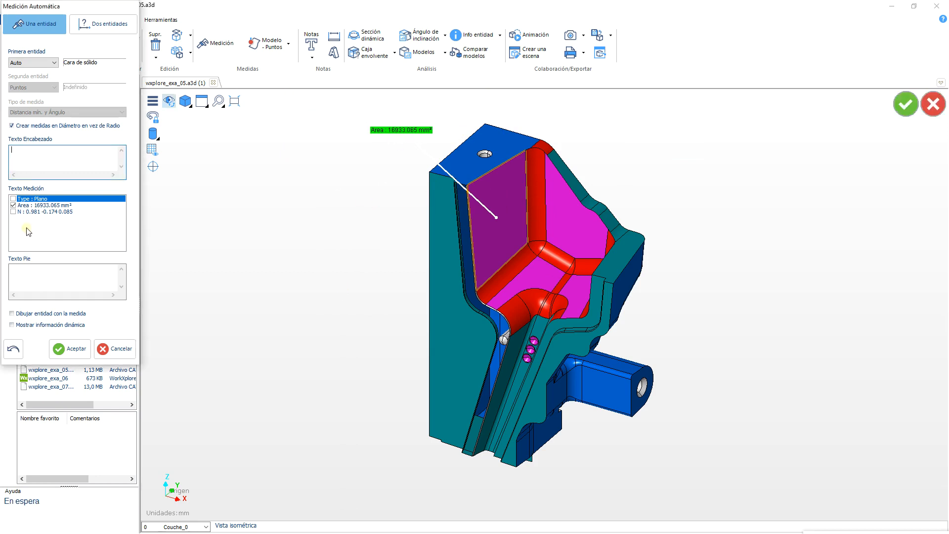
{"action": "type", "text": "Pieza"}
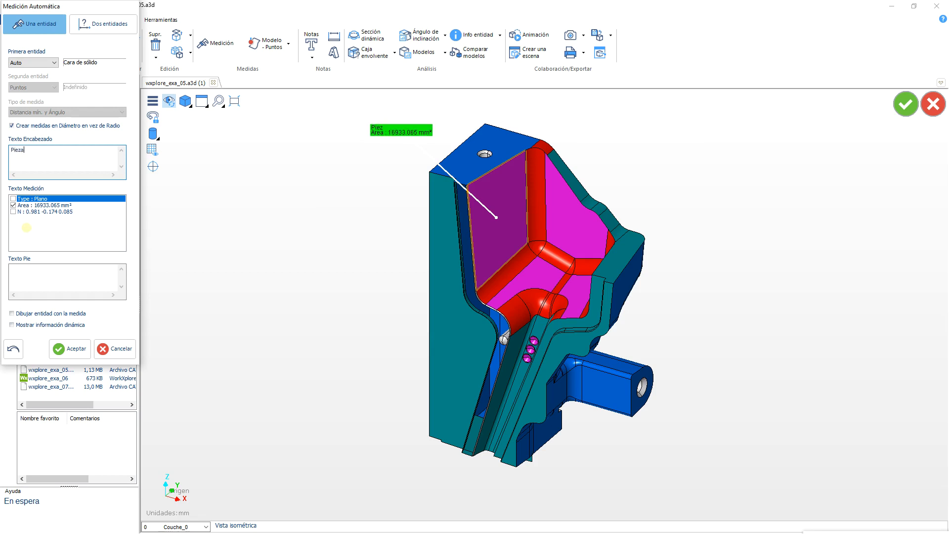
{"action": "type", "text": " 1"}
{"action": "left_click", "coordinate": [400, 185]}
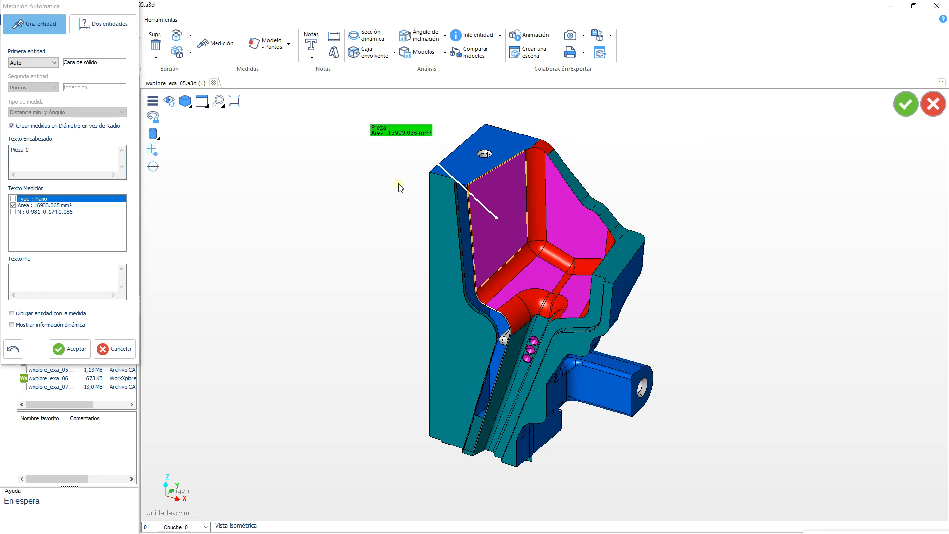
- Add the footer text "Fase 3" to the area label and accept the measurement
{"action": "left_click", "coordinate": [42, 274]}
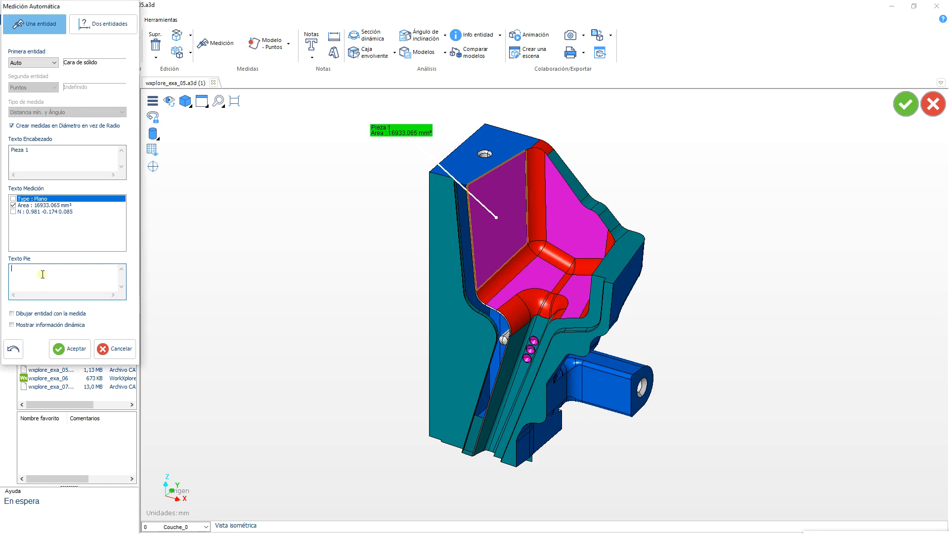
{"action": "type", "text": "Fa"}
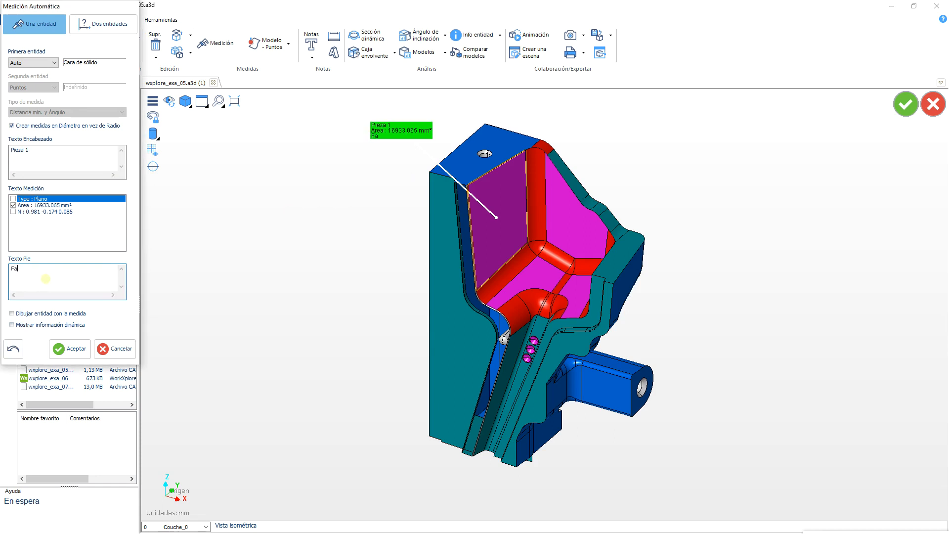
{"action": "type", "text": "se 3"}
{"action": "left_click", "coordinate": [66, 163]}
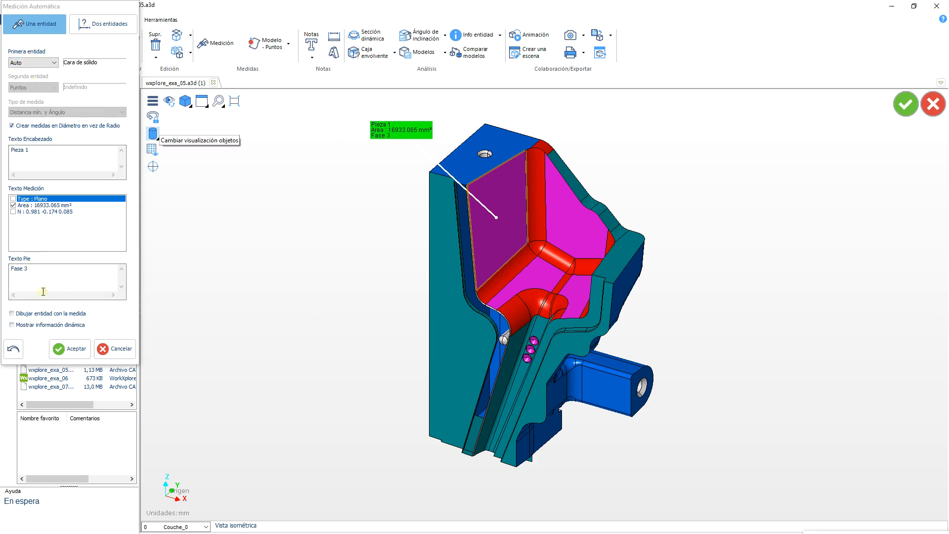
{"action": "left_click", "coordinate": [61, 349]}
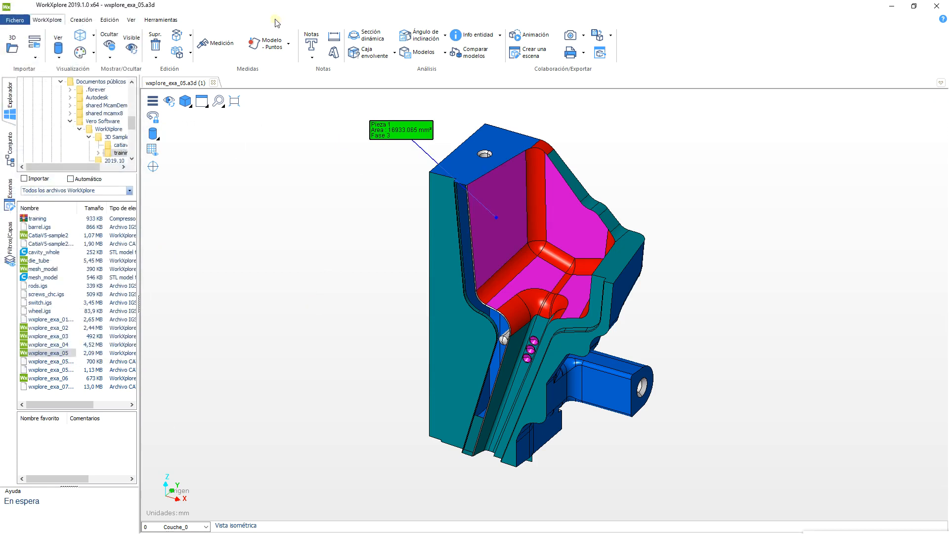
- Measure the circular edge of the hole in the projecting blue arm and place its label beside the arm
{"action": "left_click", "coordinate": [232, 40]}
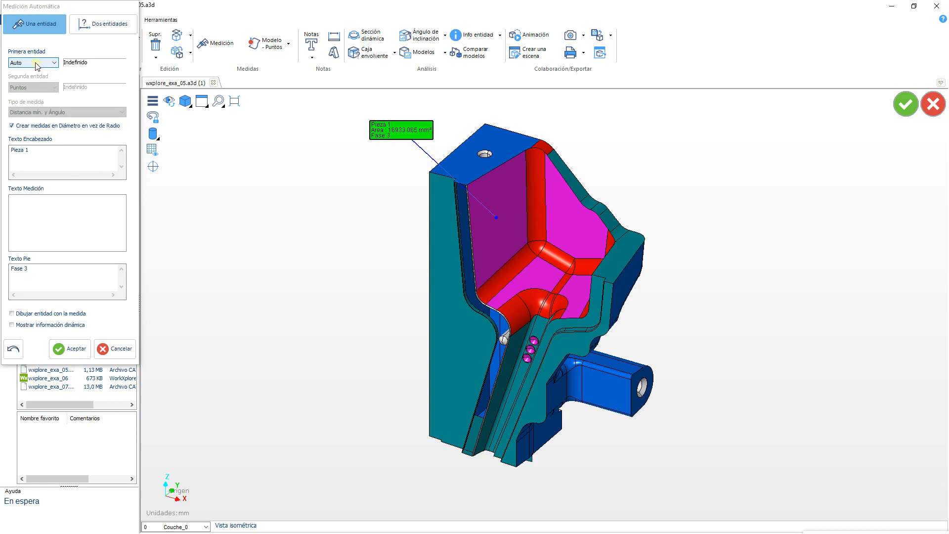
{"action": "scroll", "coordinate": [712, 401], "scroll_direction": "down", "scroll_amount": 3}
{"action": "scroll", "coordinate": [707, 403], "scroll_direction": "up", "scroll_amount": 5}
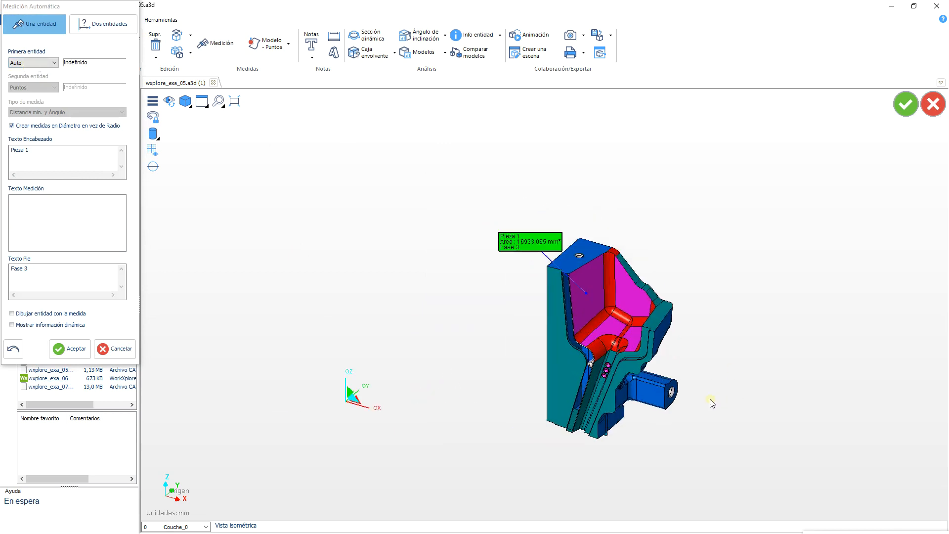
{"action": "scroll", "coordinate": [668, 402], "scroll_direction": "up", "scroll_amount": 5}
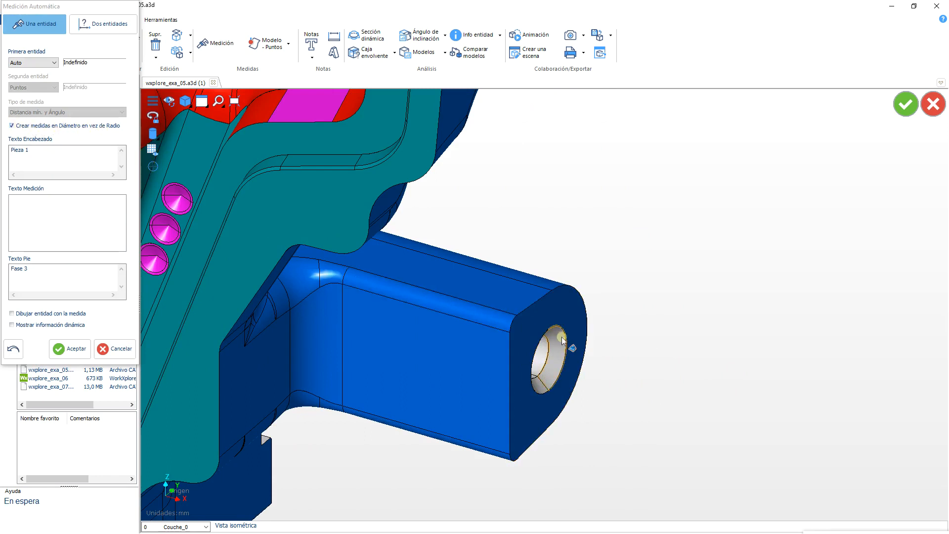
{"action": "left_click", "coordinate": [568, 350]}
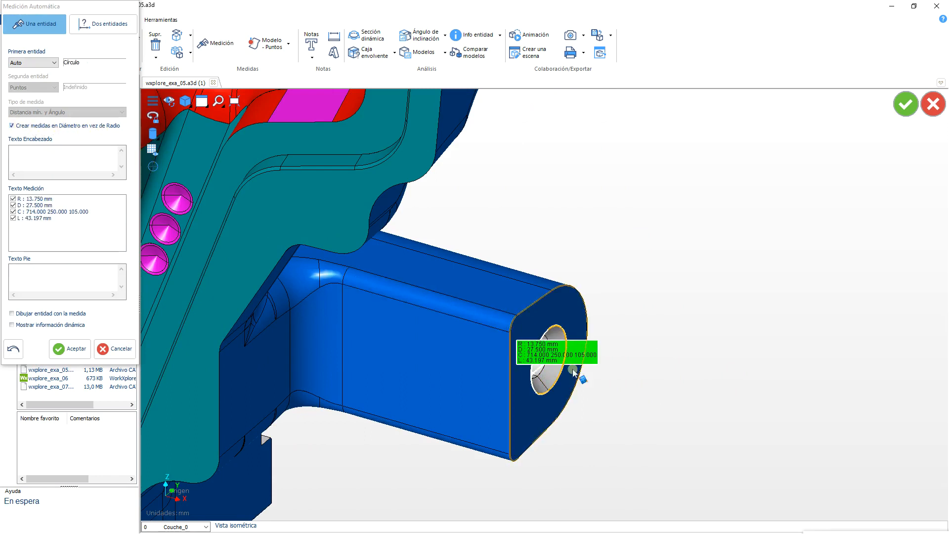
{"action": "left_click", "coordinate": [689, 281]}
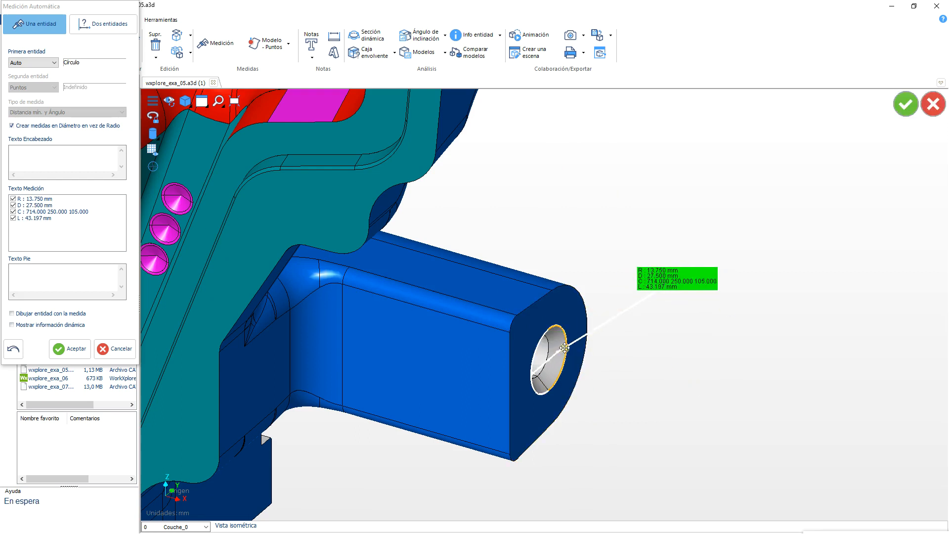
{"action": "scroll", "coordinate": [554, 389], "scroll_direction": "up", "scroll_amount": 2}
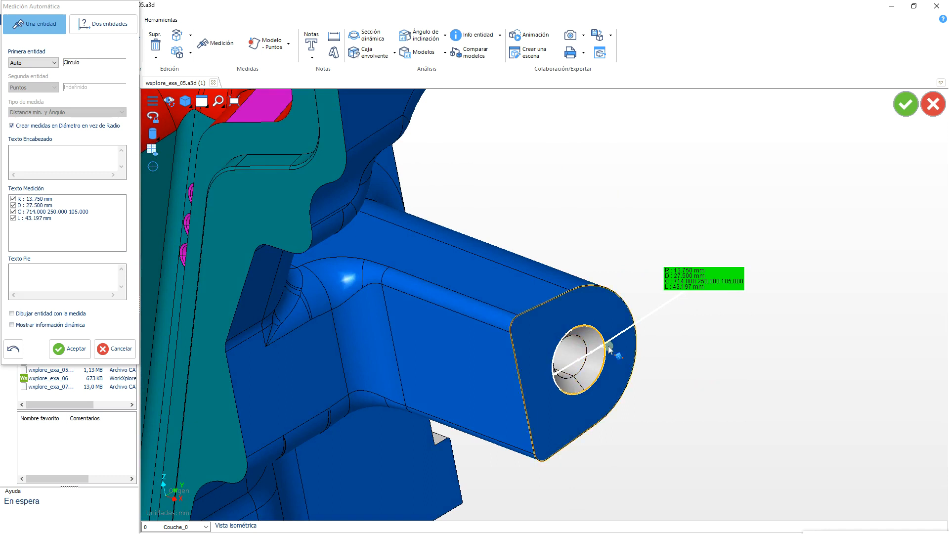
- Turn off creating measurements as diameters, measure the circular edge of the hole in the blue top face, and place its label beside it
{"action": "left_click", "coordinate": [21, 128]}
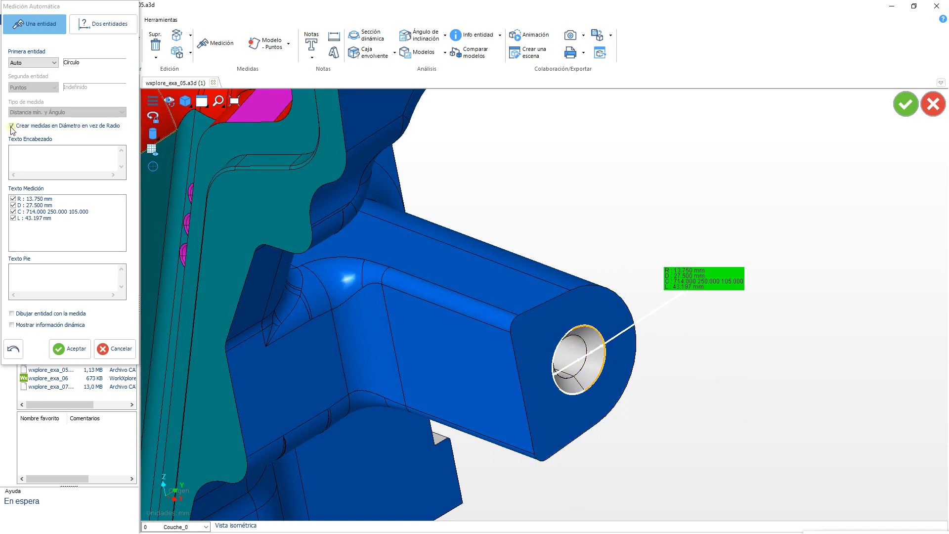
{"action": "scroll", "coordinate": [702, 324], "scroll_direction": "up", "scroll_amount": 1}
{"action": "scroll", "coordinate": [722, 330], "scroll_direction": "down", "scroll_amount": 2}
{"action": "scroll", "coordinate": [723, 330], "scroll_direction": "down", "scroll_amount": 5}
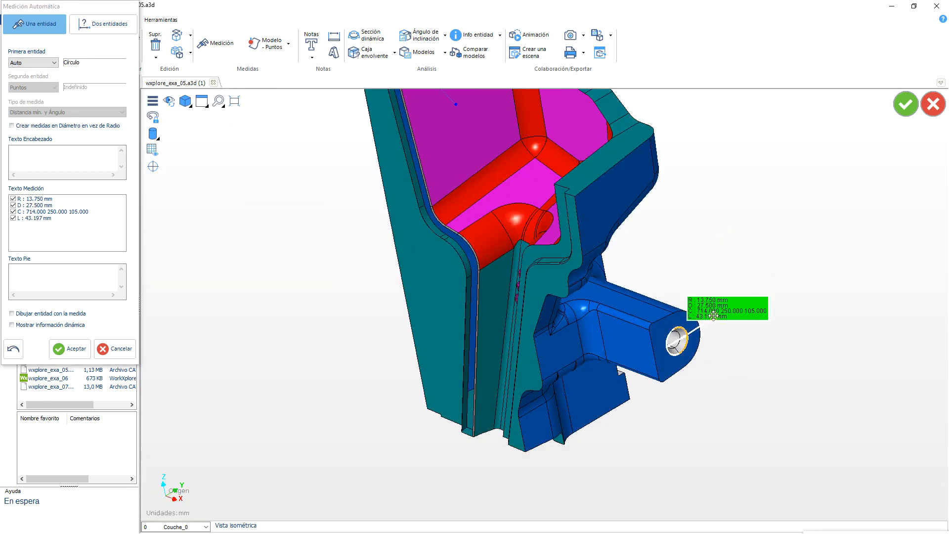
{"action": "scroll", "coordinate": [469, 149], "scroll_direction": "up", "scroll_amount": 7}
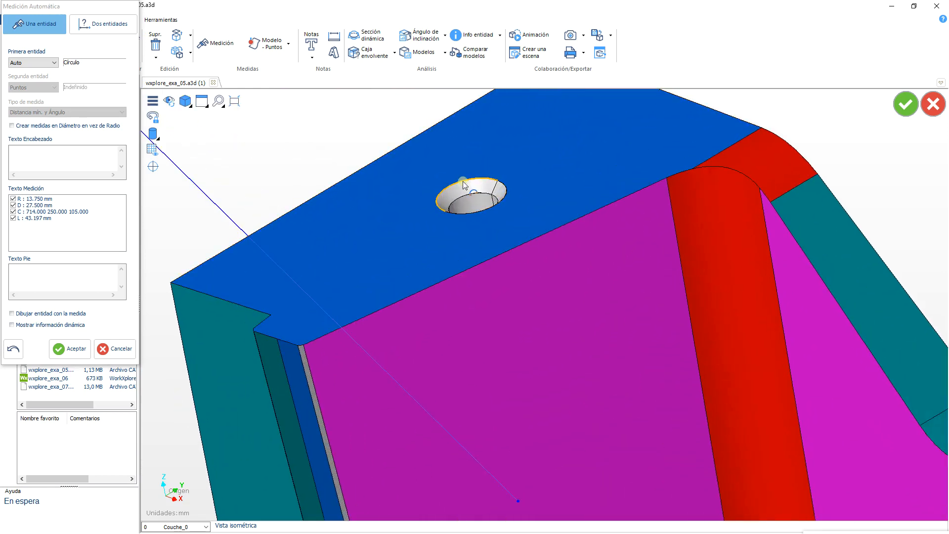
{"action": "left_click", "coordinate": [461, 180]}
{"action": "left_click", "coordinate": [288, 146]}
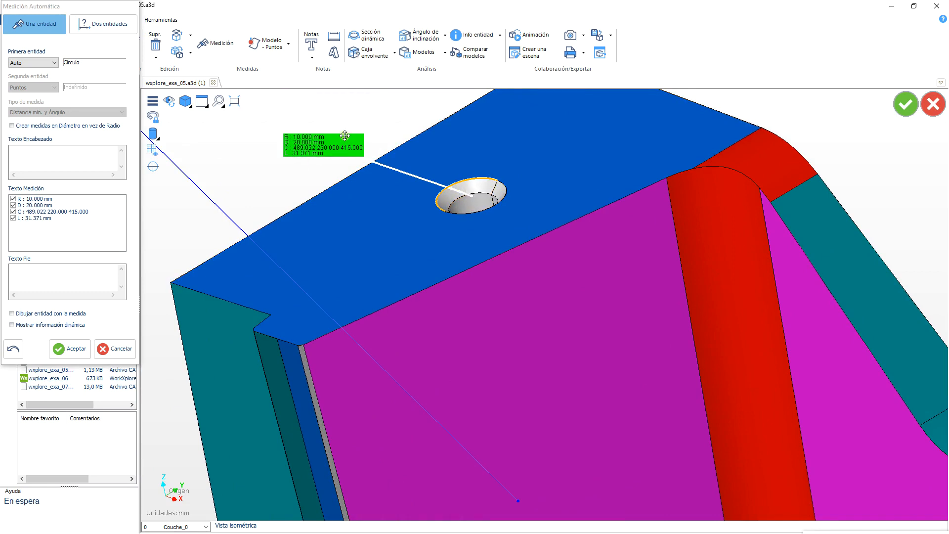
- Leave the diameter out of the top hole's label and try the dynamic information option on and off
{"action": "left_click", "coordinate": [13, 204]}
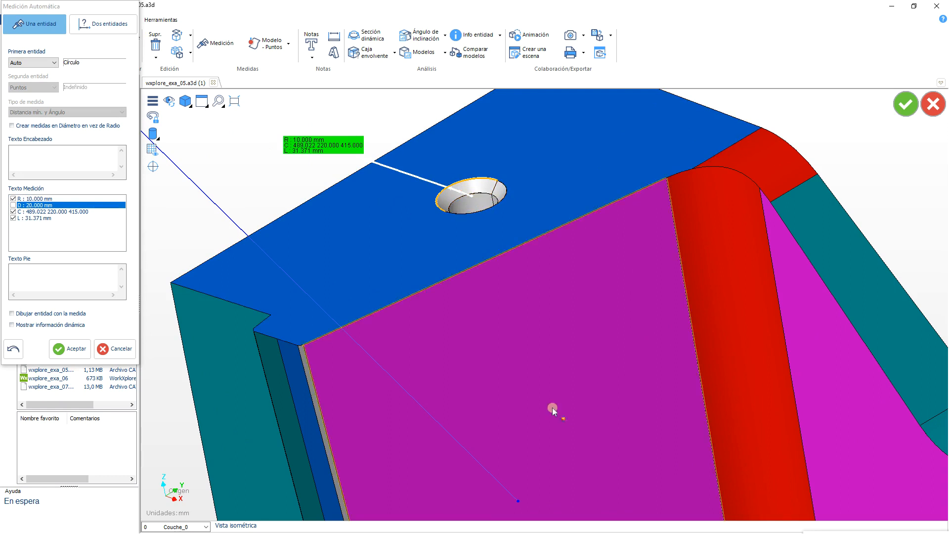
{"action": "scroll", "coordinate": [495, 127], "scroll_direction": "up", "scroll_amount": 3}
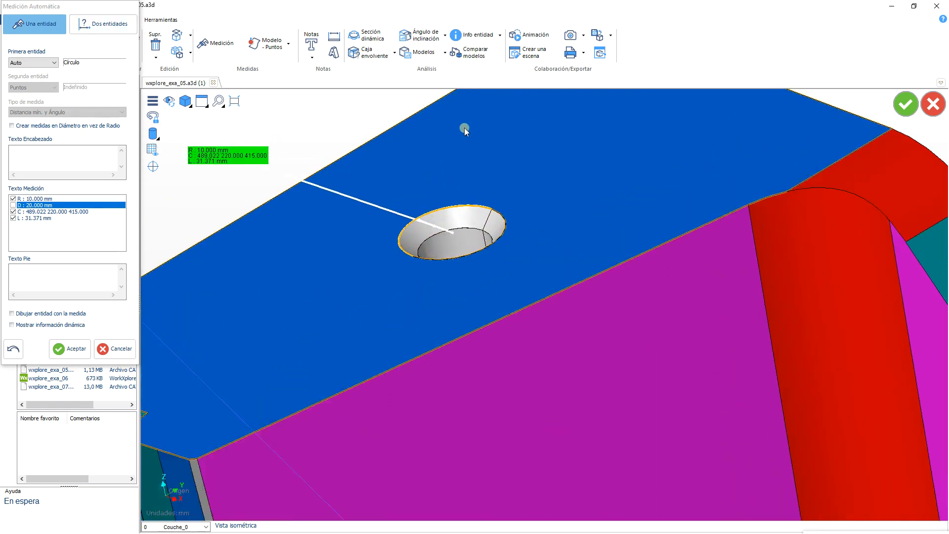
{"action": "scroll", "coordinate": [463, 195], "scroll_direction": "down", "scroll_amount": 7}
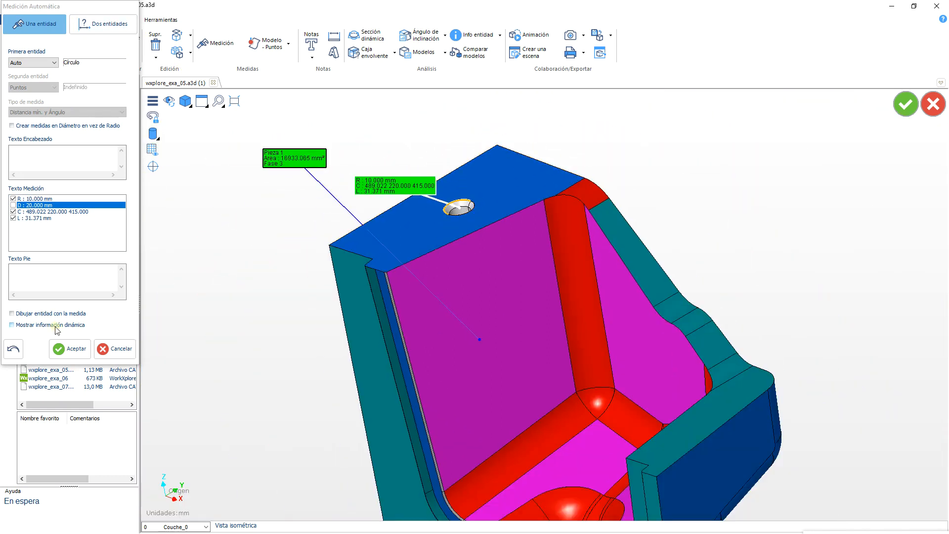
{"action": "left_click", "coordinate": [11, 324]}
{"action": "left_click", "coordinate": [11, 325]}
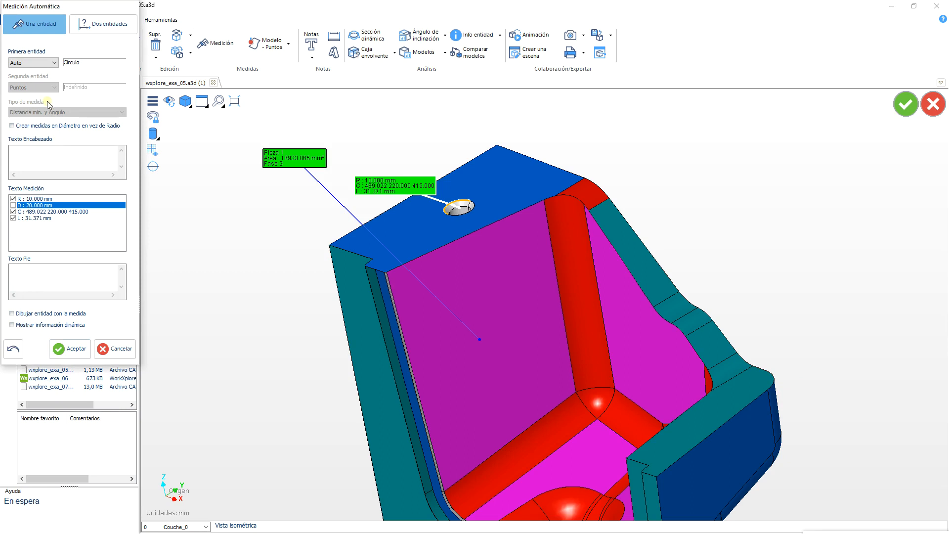
- Switch to a two-entity measurement and set both the first and second entity types to Puntos
{"action": "left_click", "coordinate": [98, 23]}
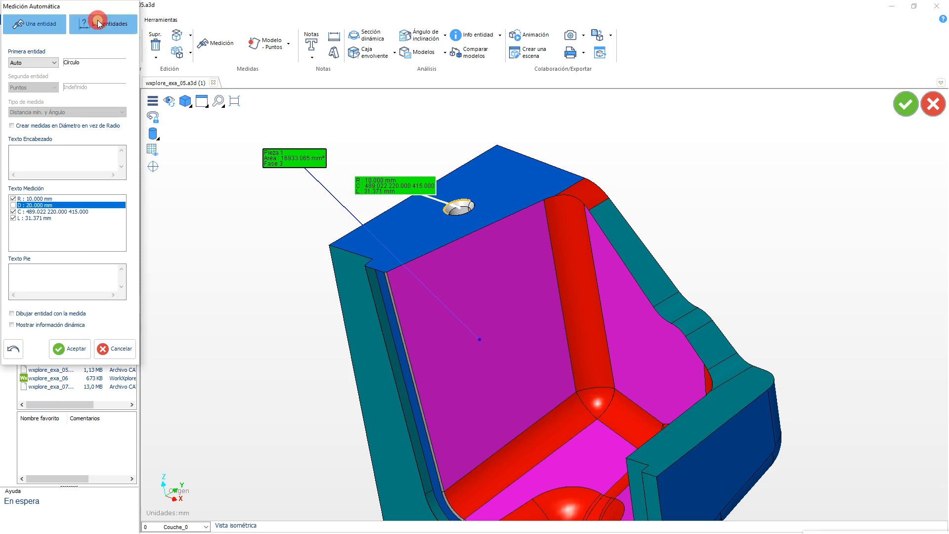
{"action": "left_click", "coordinate": [55, 63]}
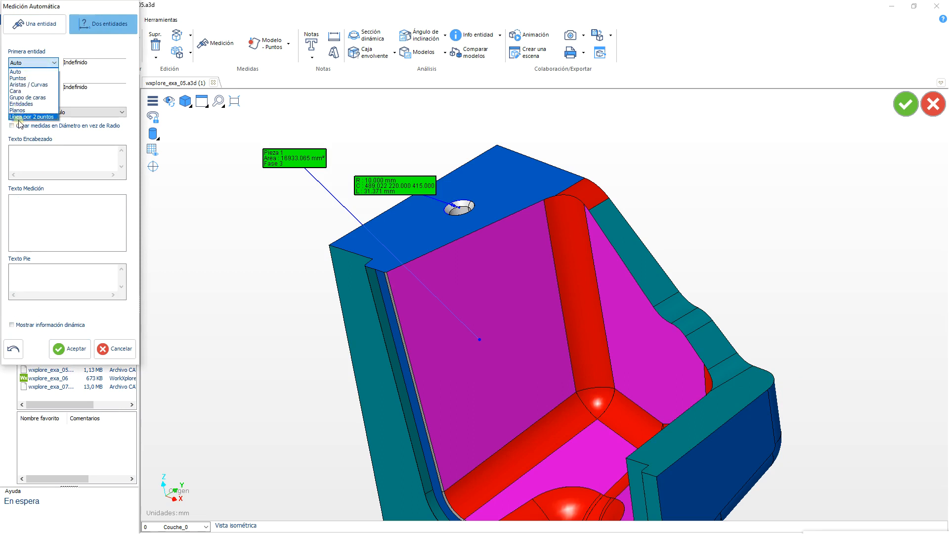
{"action": "left_click", "coordinate": [18, 78]}
{"action": "left_click", "coordinate": [31, 88]}
{"action": "left_click", "coordinate": [31, 88]}
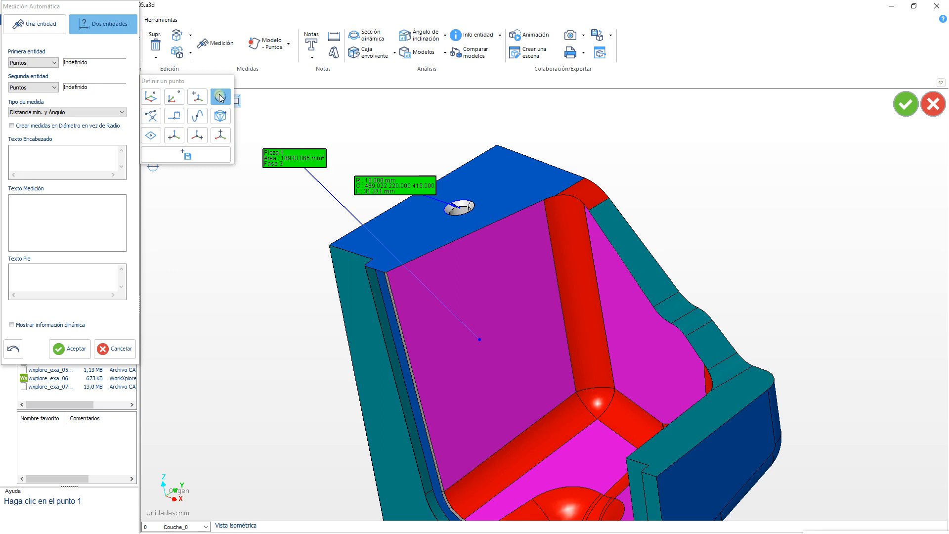
- Define the centre of the hole in the projecting arm as the measurement's first point
{"action": "scroll", "coordinate": [464, 116], "scroll_direction": "down", "scroll_amount": 5}
{"action": "scroll", "coordinate": [632, 416], "scroll_direction": "up", "scroll_amount": 8}
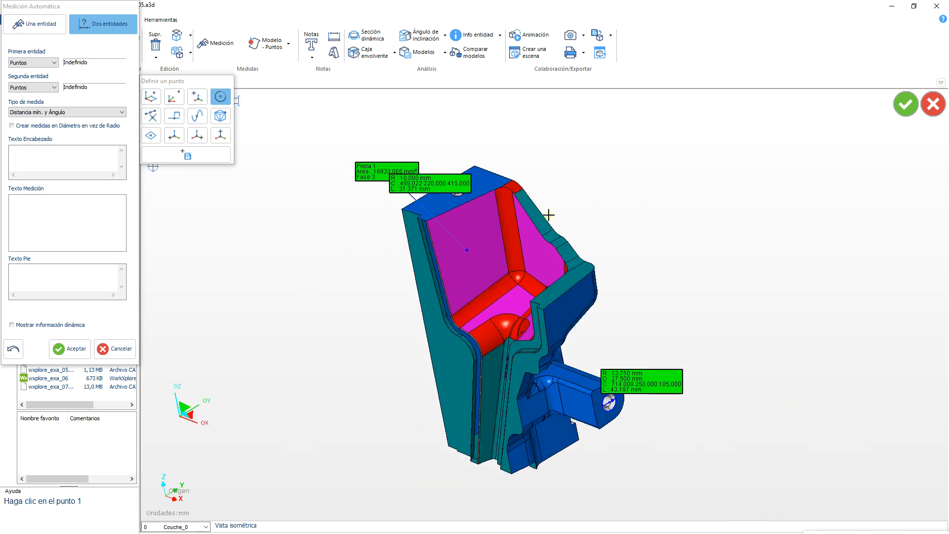
{"action": "scroll", "coordinate": [598, 397], "scroll_direction": "up", "scroll_amount": 3}
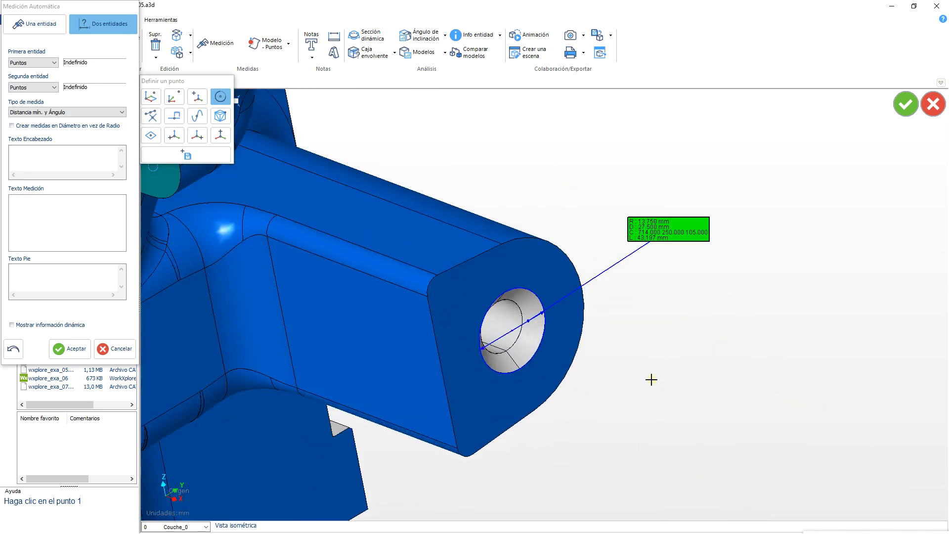
{"action": "left_click", "coordinate": [534, 357]}
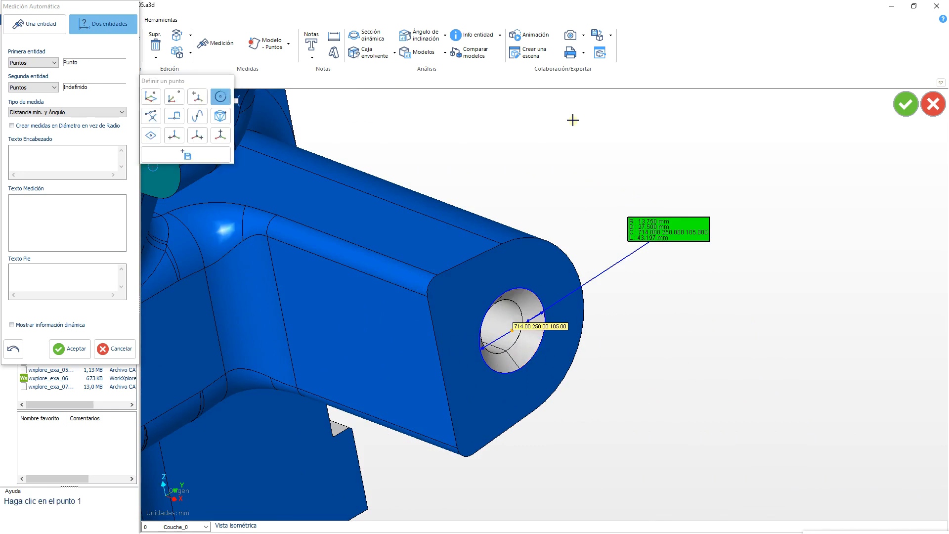
- Define the second point at the lower corner of the blue upper face using the intersection option, and place the distance label above the model
{"action": "left_click", "coordinate": [151, 115]}
{"action": "scroll", "coordinate": [583, 262], "scroll_direction": "down", "scroll_amount": 6}
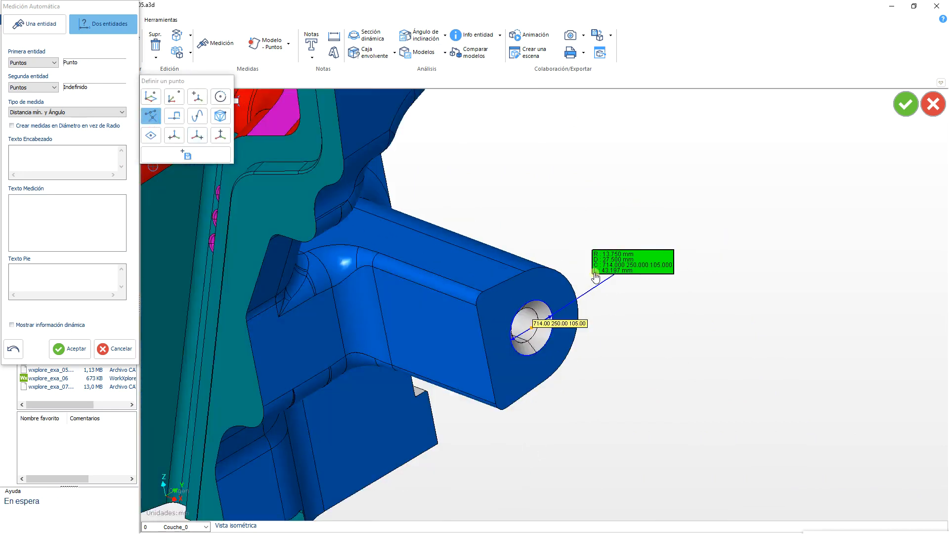
{"action": "scroll", "coordinate": [583, 259], "scroll_direction": "up", "scroll_amount": 1}
{"action": "scroll", "coordinate": [508, 277], "scroll_direction": "up", "scroll_amount": 1}
{"action": "middle_click_drag", "start_coordinate": [507, 277], "coordinate": [538, 282]}
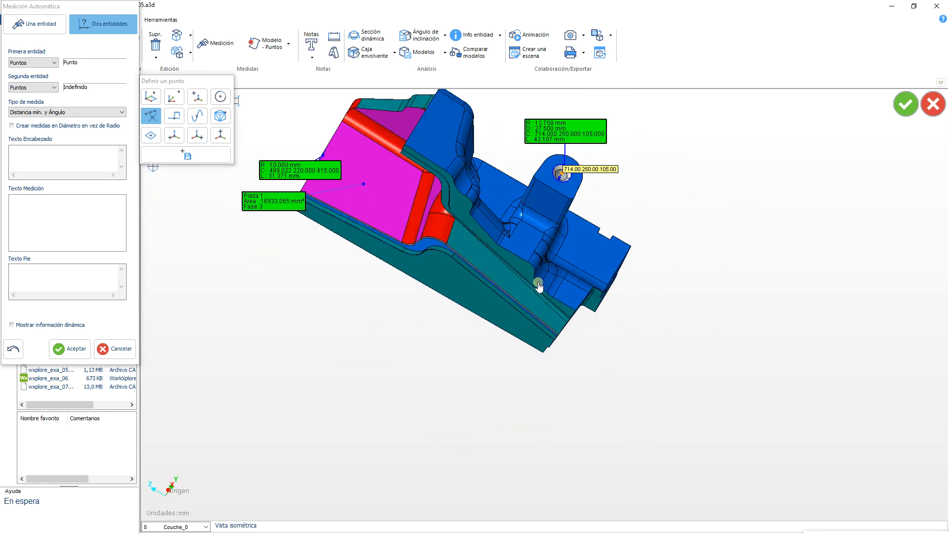
{"action": "scroll", "coordinate": [414, 94], "scroll_direction": "up", "scroll_amount": 3}
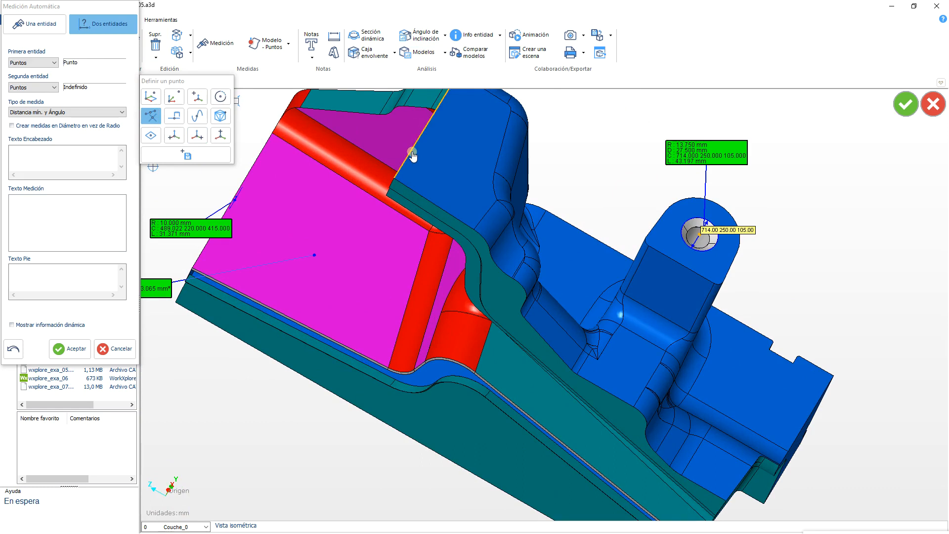
{"action": "left_click", "coordinate": [395, 180]}
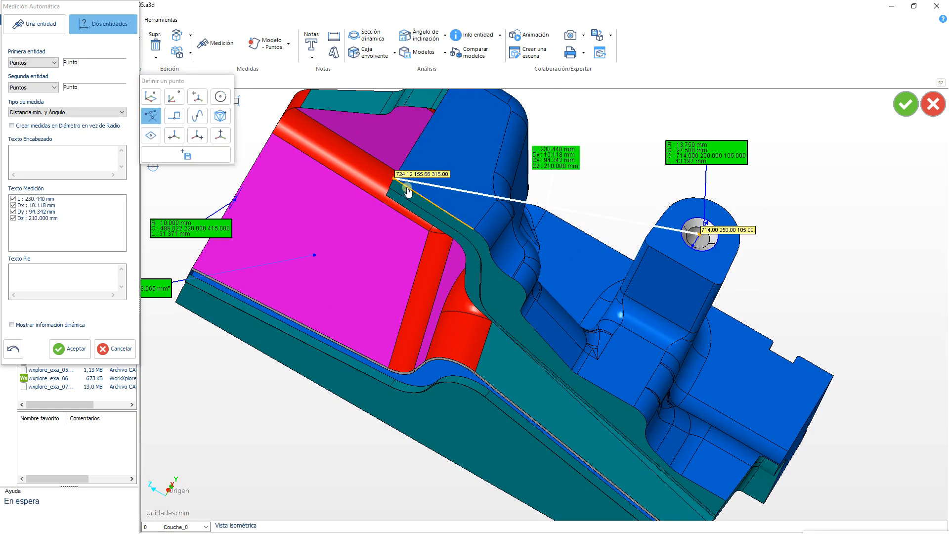
{"action": "left_click_drag", "start_coordinate": [555, 158], "coordinate": [595, 124]}
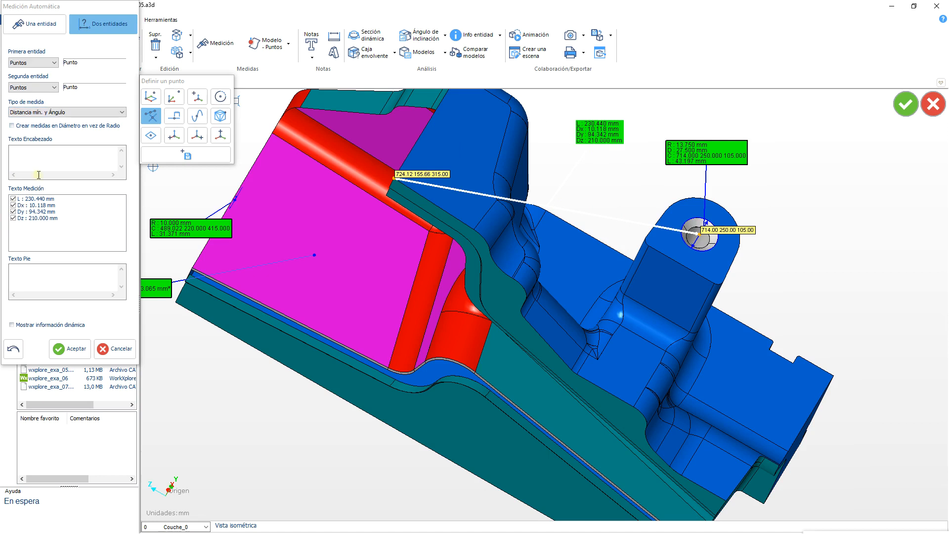
- Set both the first and second entity types of the measurement to Cara
{"action": "left_click", "coordinate": [31, 63]}
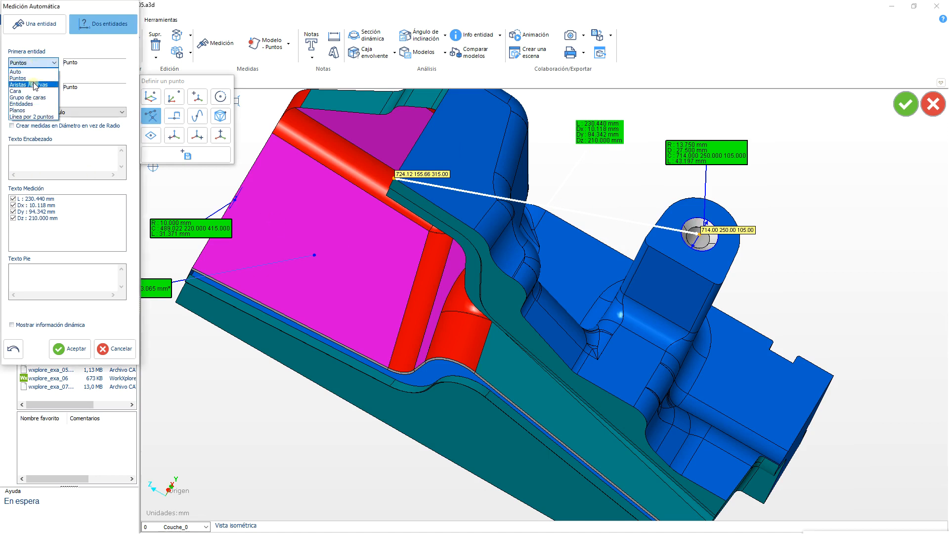
{"action": "left_click", "coordinate": [17, 91]}
{"action": "left_click", "coordinate": [31, 87]}
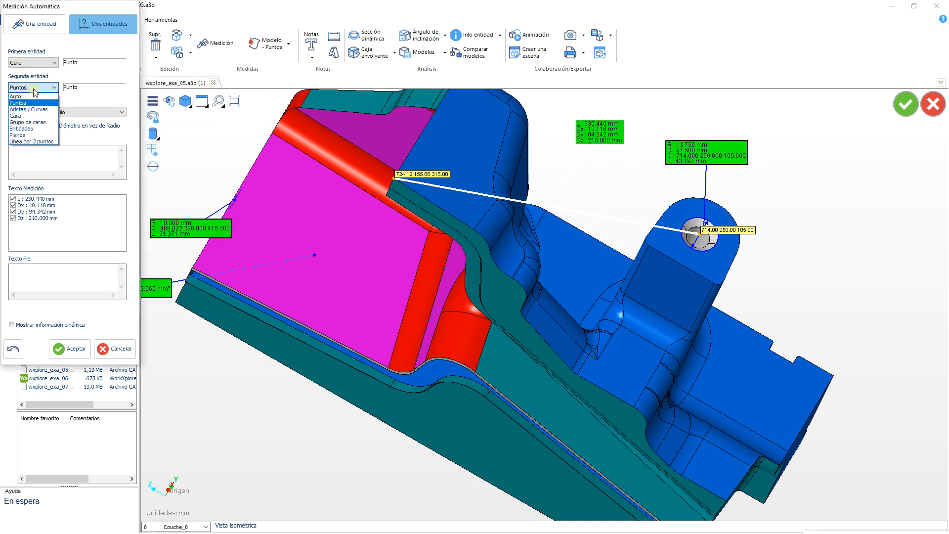
{"action": "left_click", "coordinate": [24, 116]}
- Measure the angle between the two adjoining teal side faces and place its label outside the model
{"action": "scroll", "coordinate": [354, 313], "scroll_direction": "up", "scroll_amount": 4}
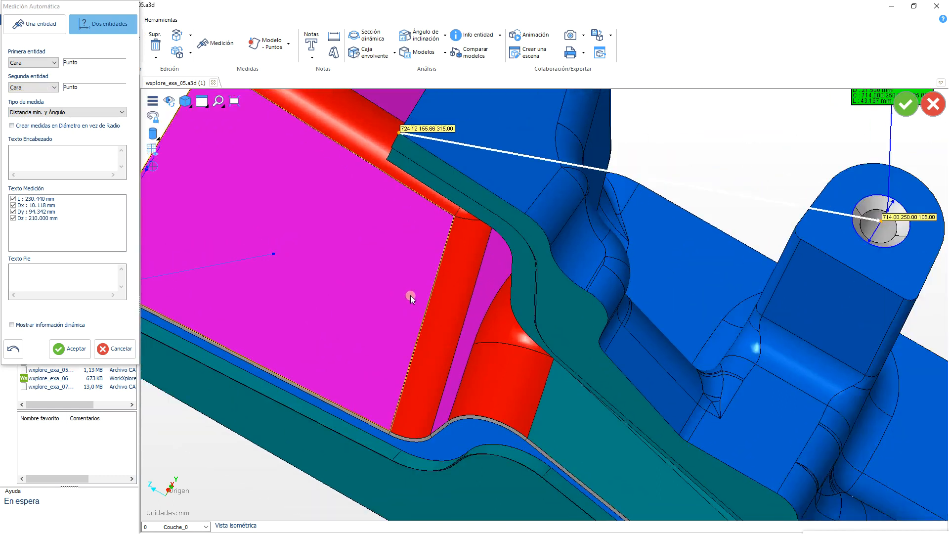
{"action": "scroll", "coordinate": [410, 295], "scroll_direction": "down", "scroll_amount": 5}
{"action": "middle_click_drag", "start_coordinate": [448, 388], "coordinate": [374, 319]}
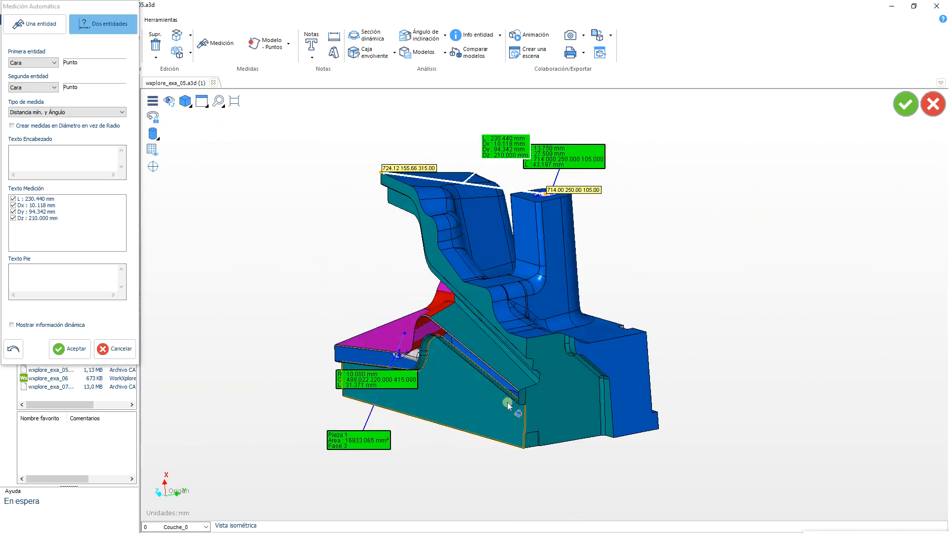
{"action": "scroll", "coordinate": [510, 405], "scroll_direction": "up", "scroll_amount": 3}
{"action": "left_click", "coordinate": [570, 417]}
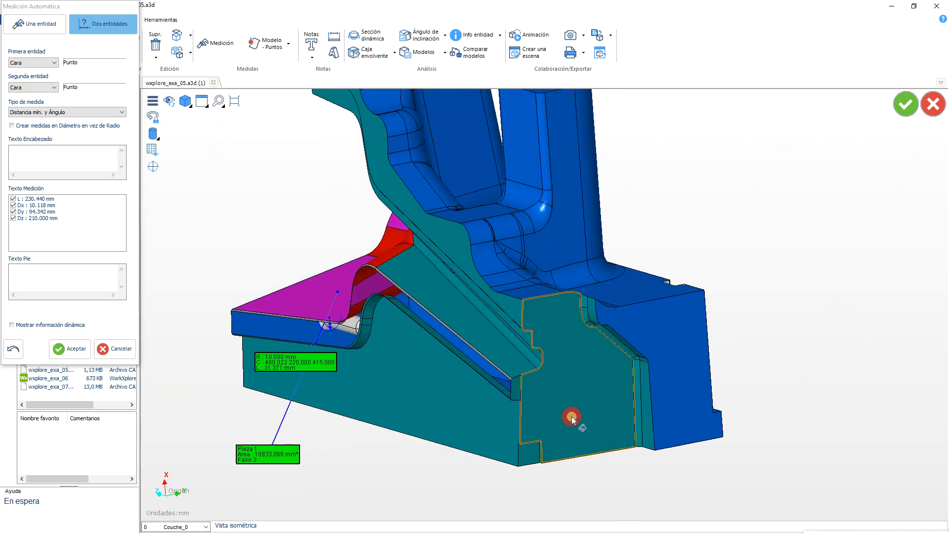
{"action": "left_click", "coordinate": [471, 416]}
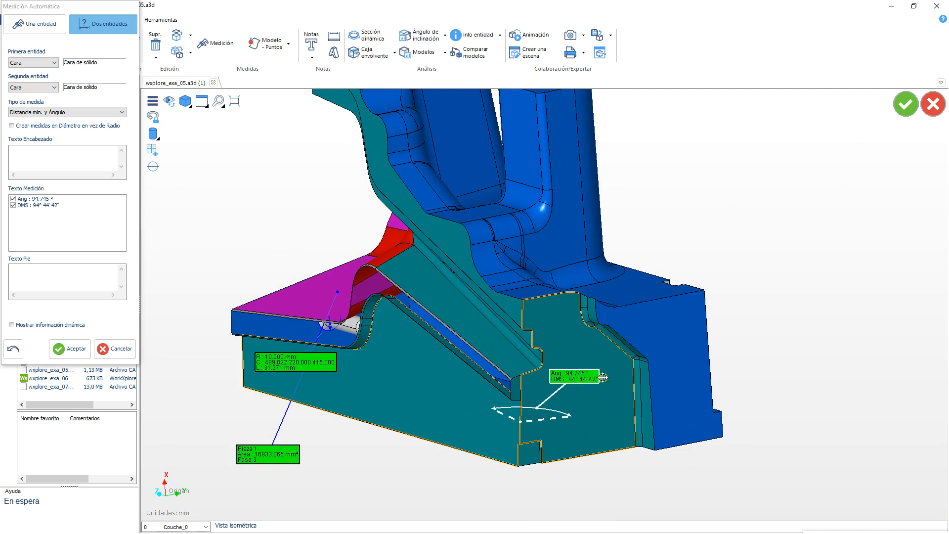
{"action": "middle_click_drag", "start_coordinate": [579, 383], "coordinate": [560, 406]}
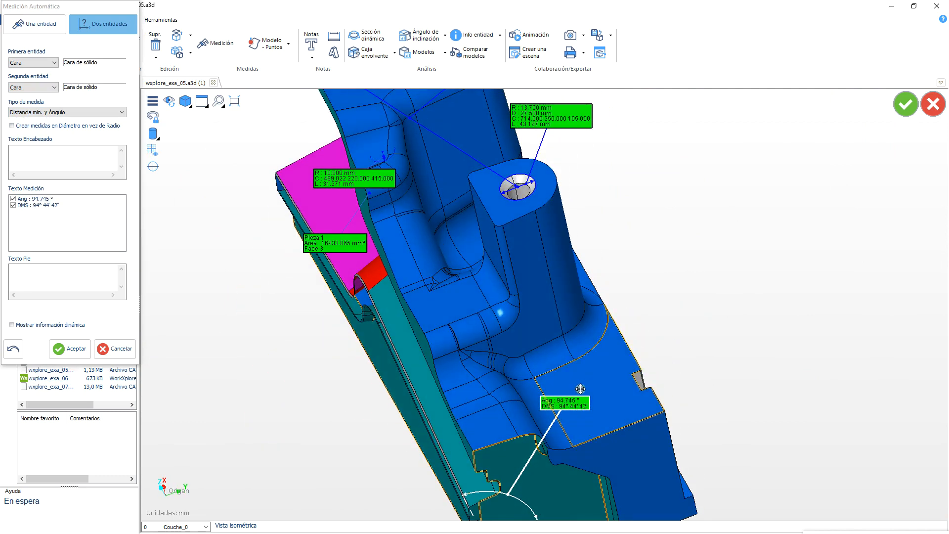
{"action": "left_click_drag", "start_coordinate": [560, 407], "coordinate": [303, 450]}
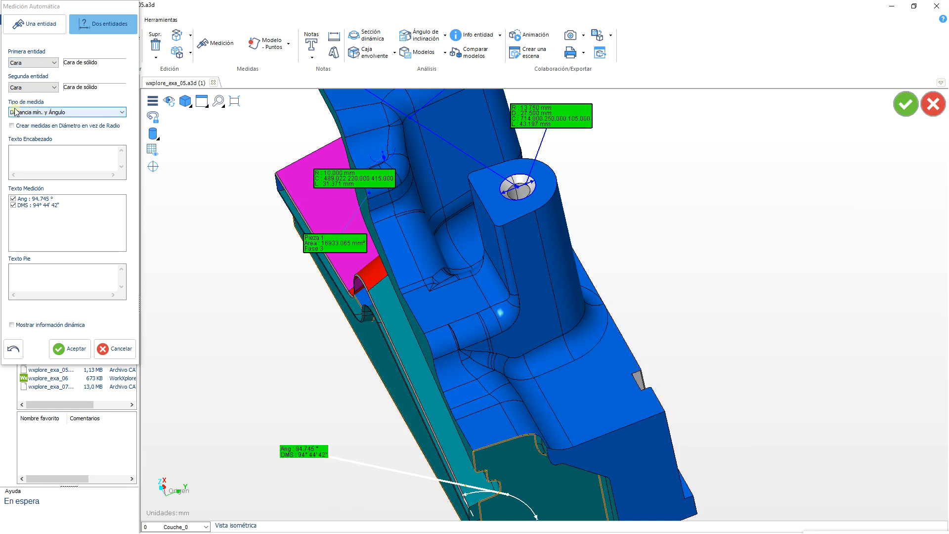
- Set the measurement type to Solo Distancia mín. and measure between two adjoining faces of the blue base block
{"action": "left_click", "coordinate": [62, 113]}
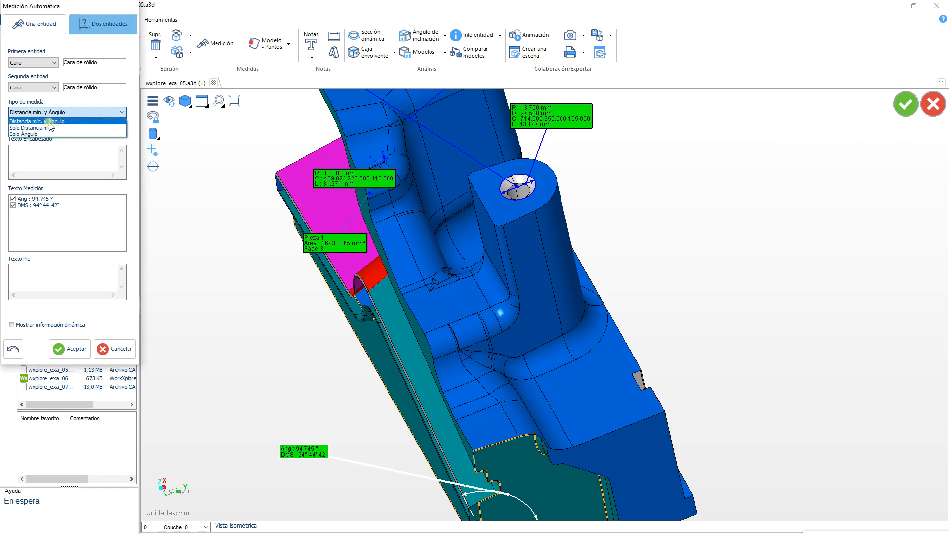
{"action": "left_click", "coordinate": [51, 121]}
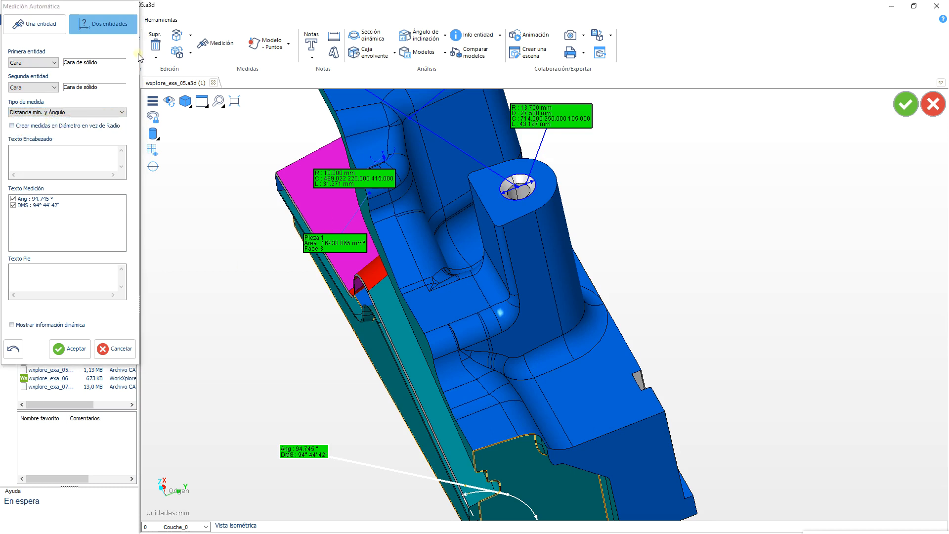
{"action": "left_click", "coordinate": [44, 112]}
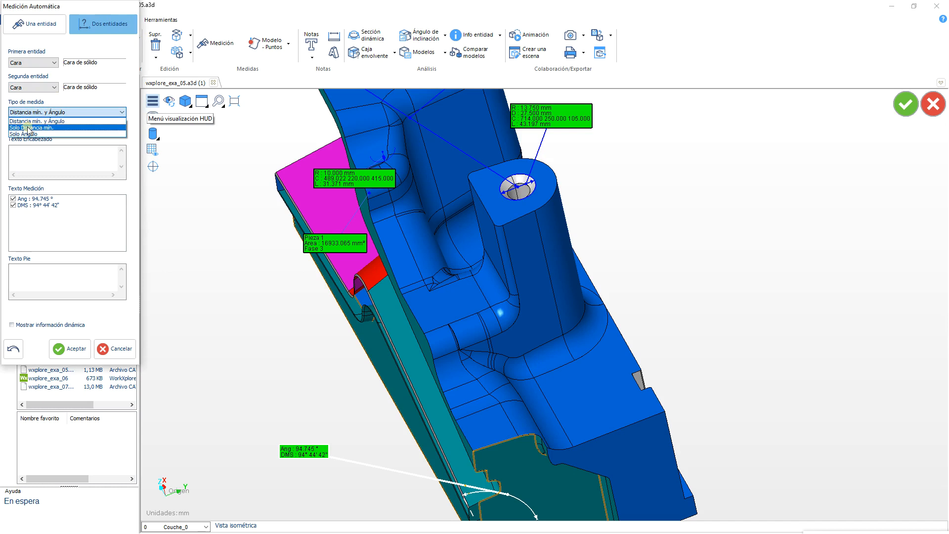
{"action": "left_click", "coordinate": [29, 127]}
{"action": "scroll", "coordinate": [622, 276], "scroll_direction": "down", "scroll_amount": 3}
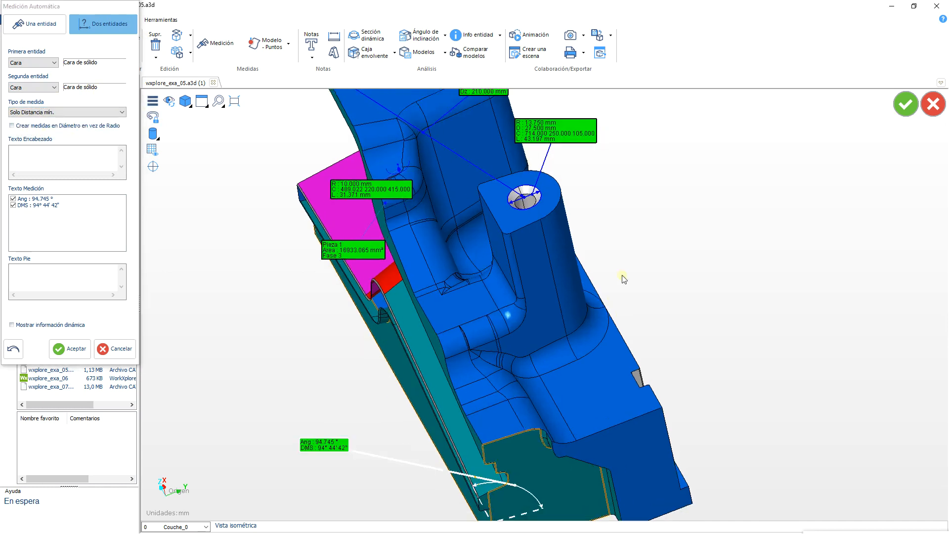
{"action": "middle_click_drag", "start_coordinate": [712, 364], "coordinate": [585, 390]}
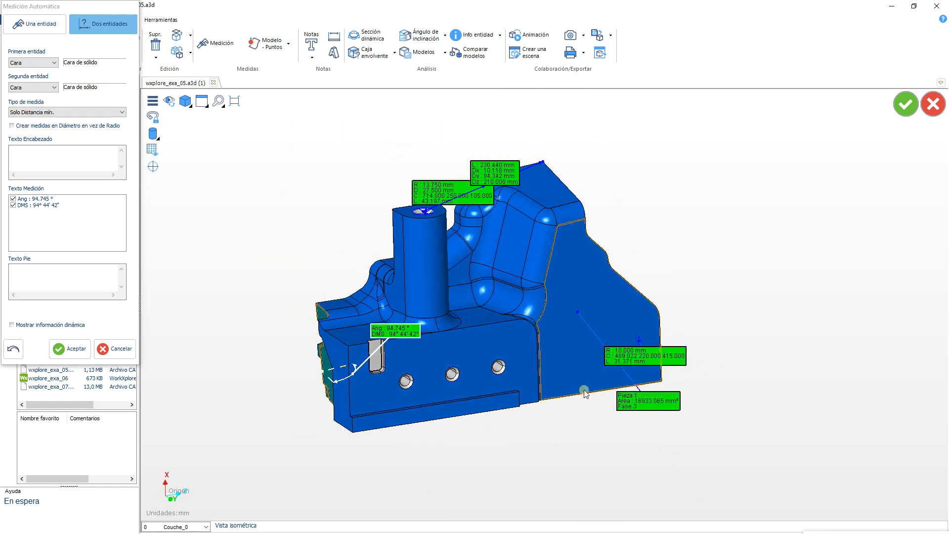
{"action": "left_click", "coordinate": [346, 410]}
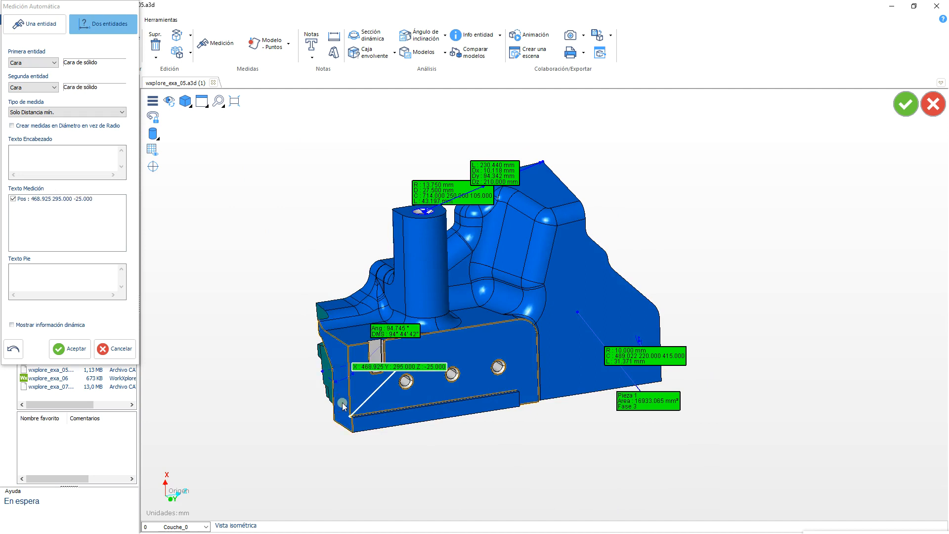
{"action": "middle_click_drag", "start_coordinate": [369, 435], "coordinate": [392, 429]}
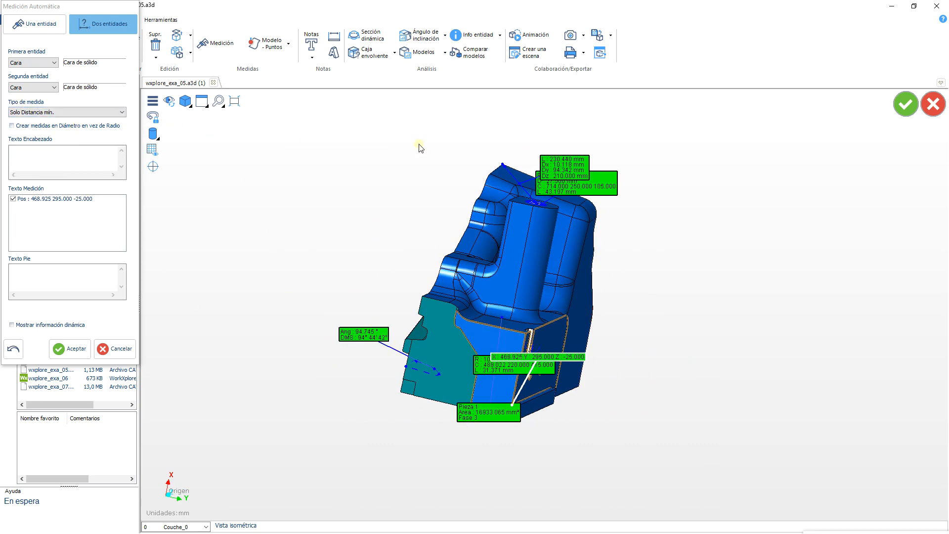
- Try the Solo Ángulo measurement type and return the setting to Distancia mín. y Ángulo
{"action": "left_click", "coordinate": [91, 113]}
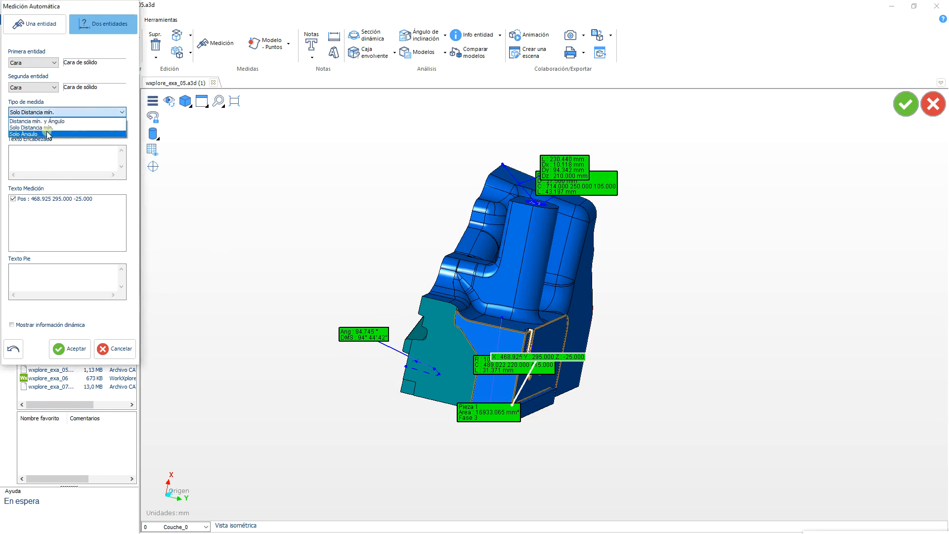
{"action": "left_click", "coordinate": [47, 136]}
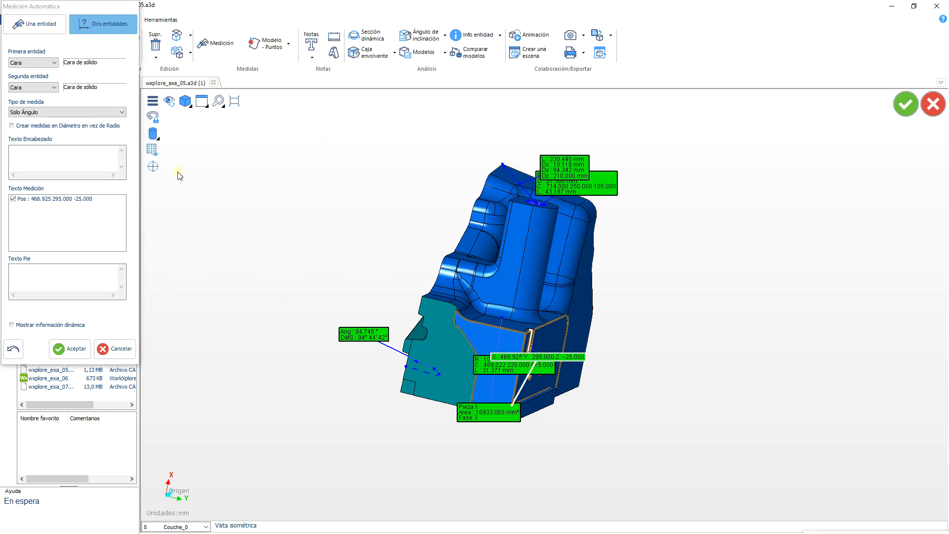
{"action": "left_click", "coordinate": [68, 114]}
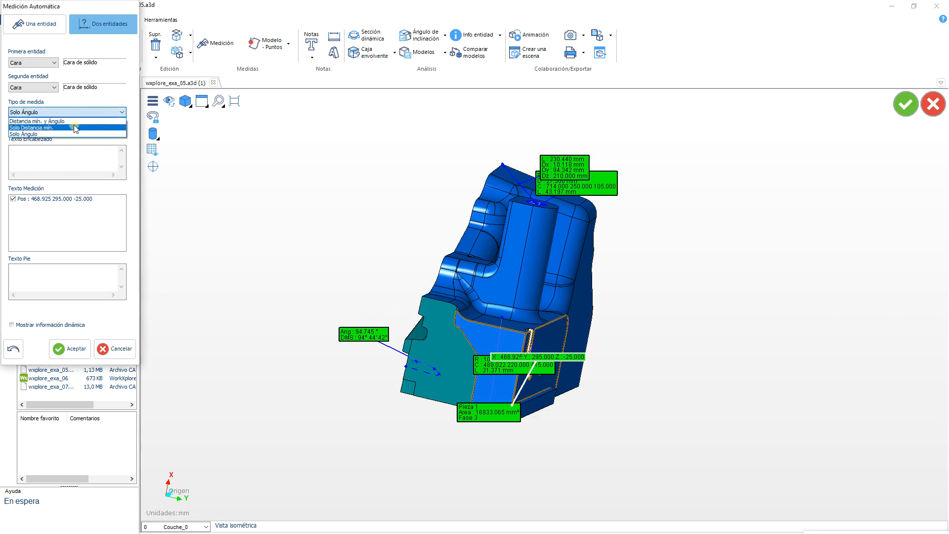
{"action": "left_click", "coordinate": [41, 122]}
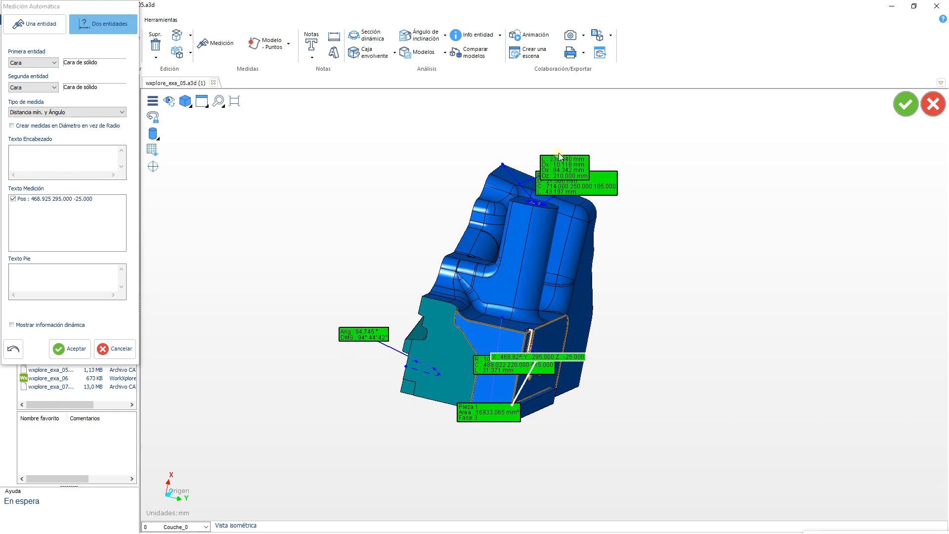
- Move the point-to-point distance label clear of the hole's label and select the Pos entry in the measurement text
{"action": "left_click_drag", "start_coordinate": [562, 170], "coordinate": [605, 144]}
{"action": "left_click", "coordinate": [15, 199]}
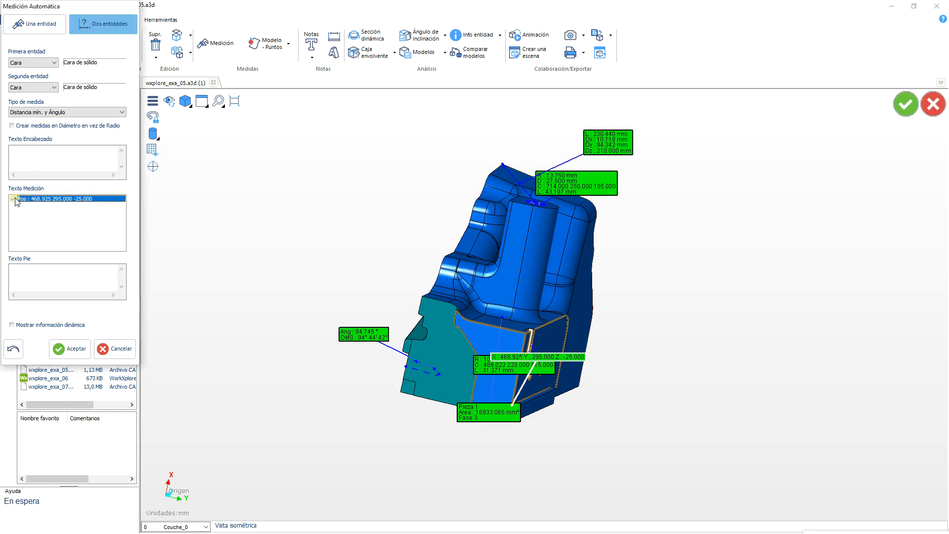
{"action": "left_click", "coordinate": [391, 455]}
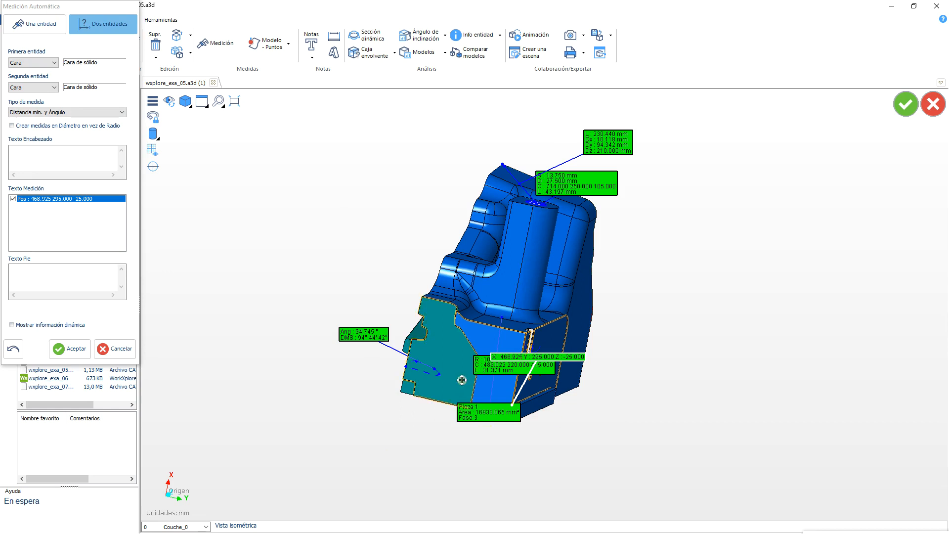
{"action": "middle_click_drag", "start_coordinate": [455, 372], "coordinate": [489, 410]}
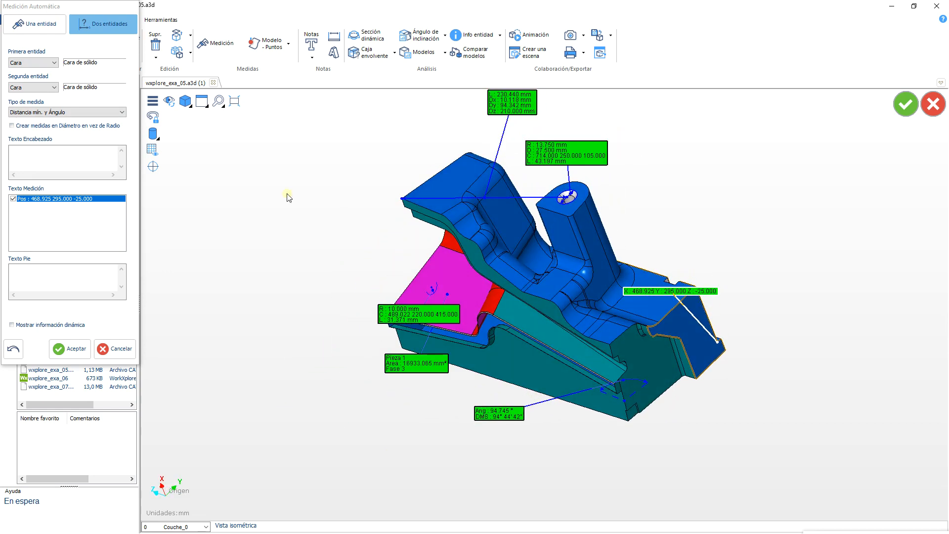
- Undo the position, angle and point-to-point distance measurements one after another, and accept the remaining measurements
{"action": "left_click", "coordinate": [14, 350]}
{"action": "left_click", "coordinate": [14, 349]}
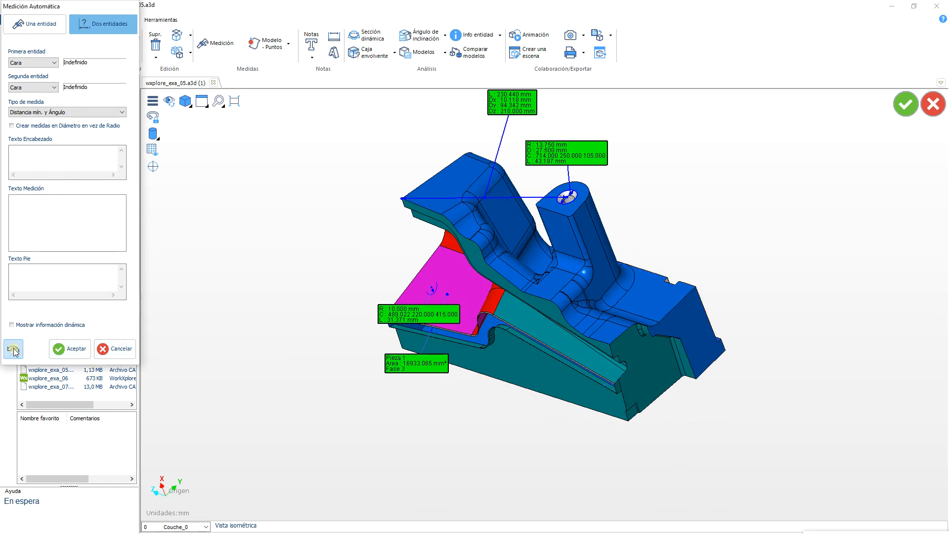
{"action": "left_click", "coordinate": [14, 349]}
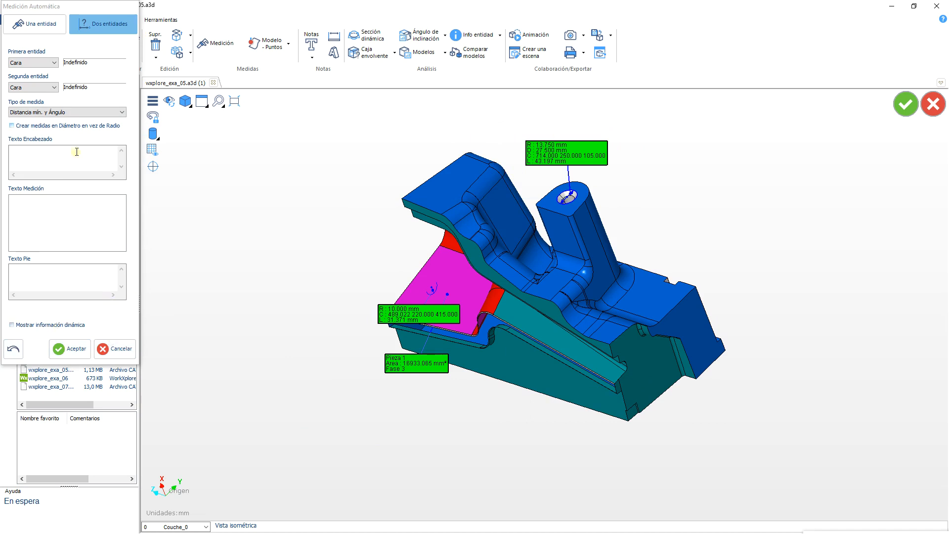
{"action": "left_click", "coordinate": [69, 349]}
{"action": "left_click_drag", "start_coordinate": [513, 233], "coordinate": [592, 197]}
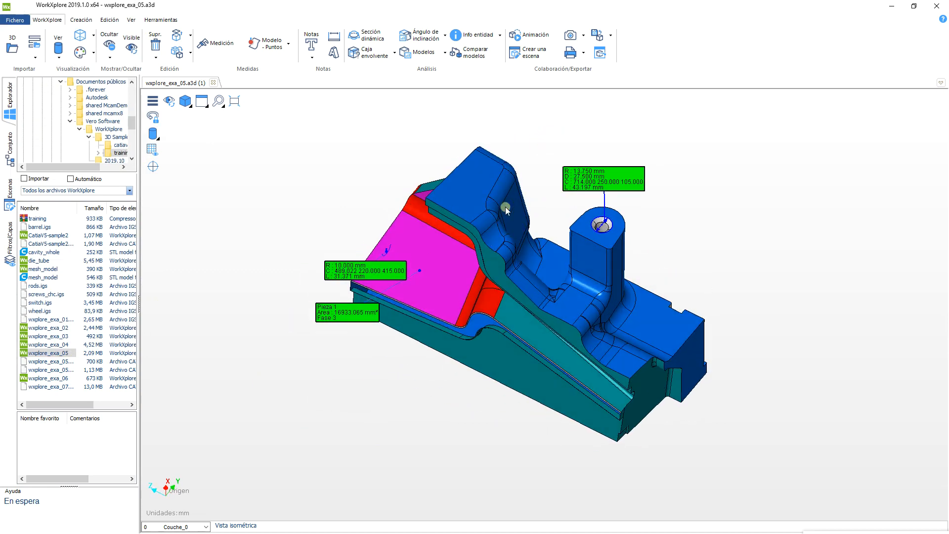